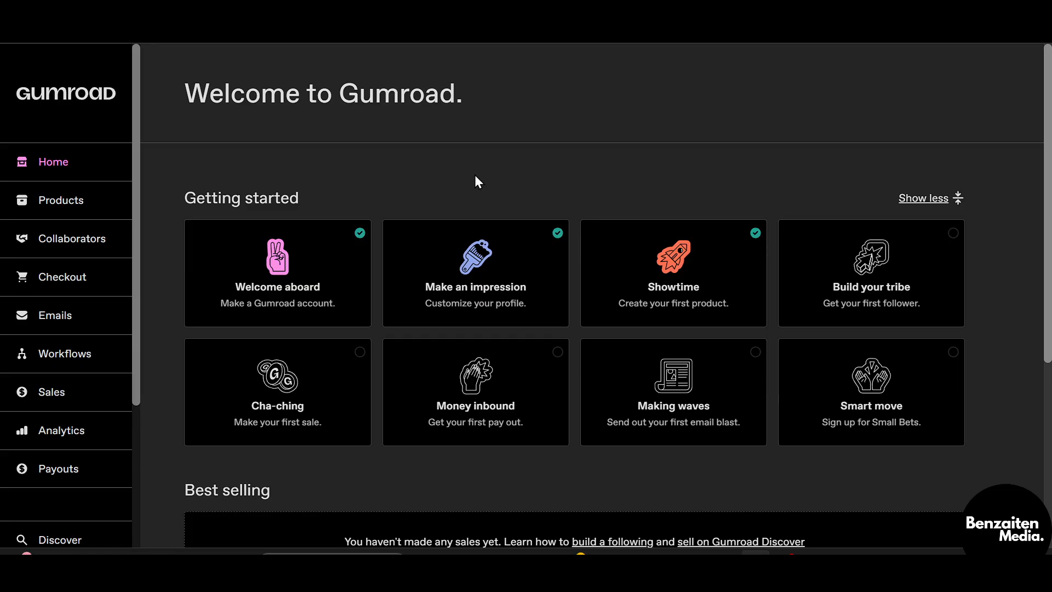
Start a new product and name it "yt script"
left_click(45, 202)
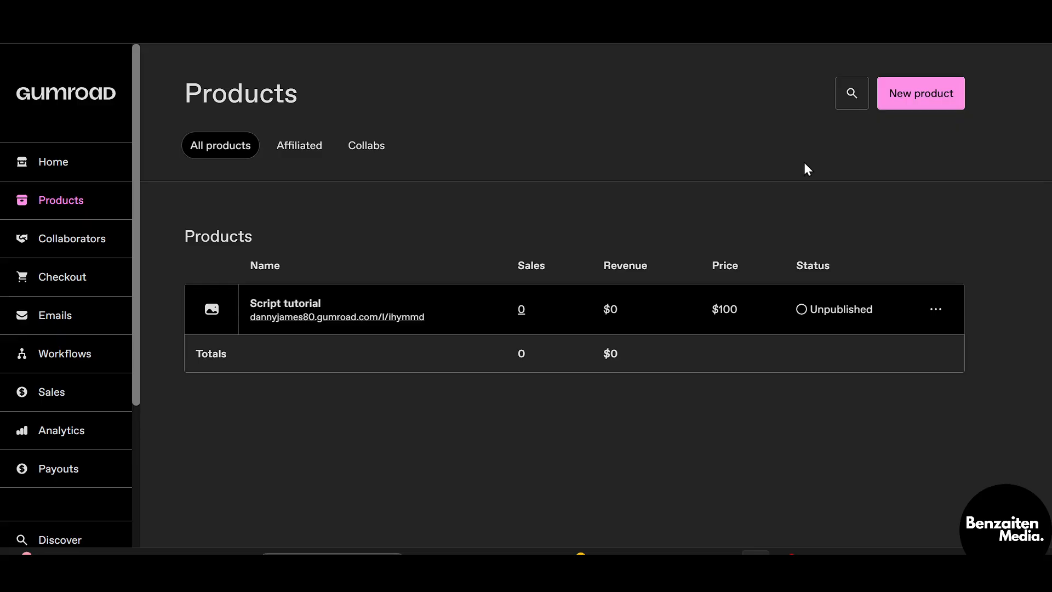
left_click(931, 98)
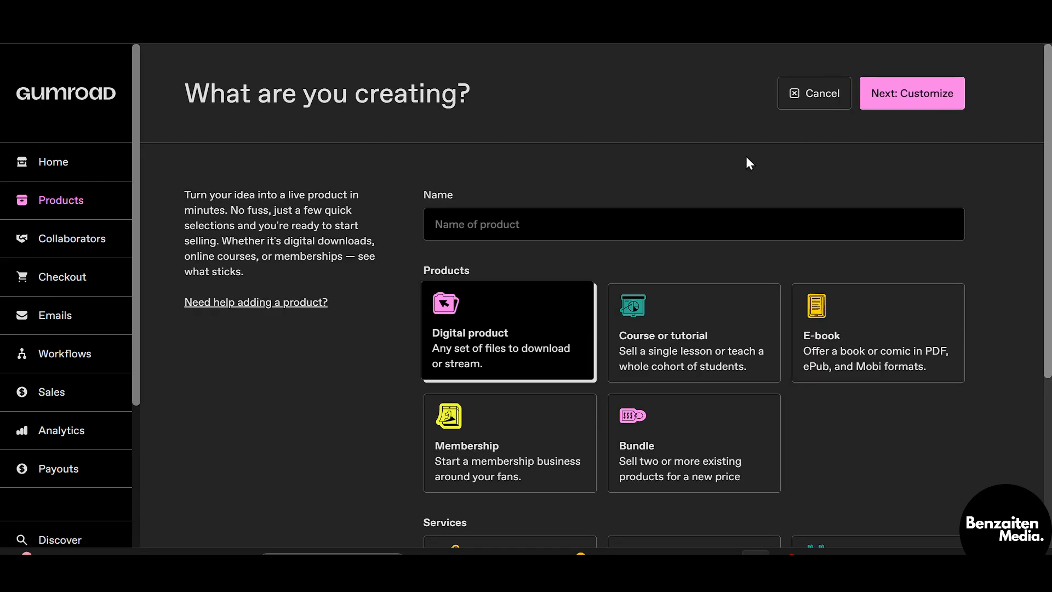
left_click(562, 224)
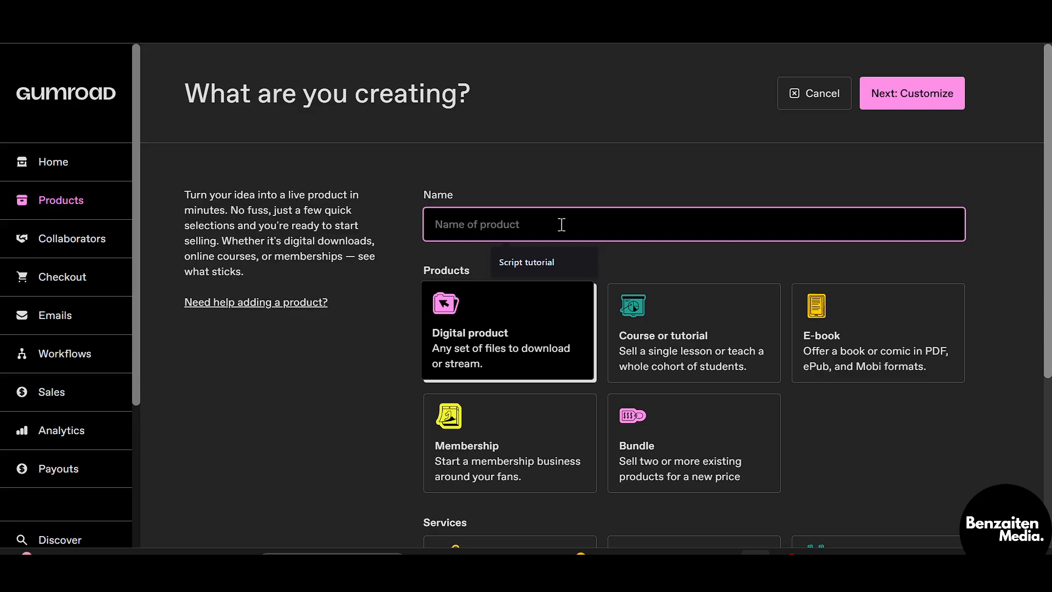
type("yt sc")
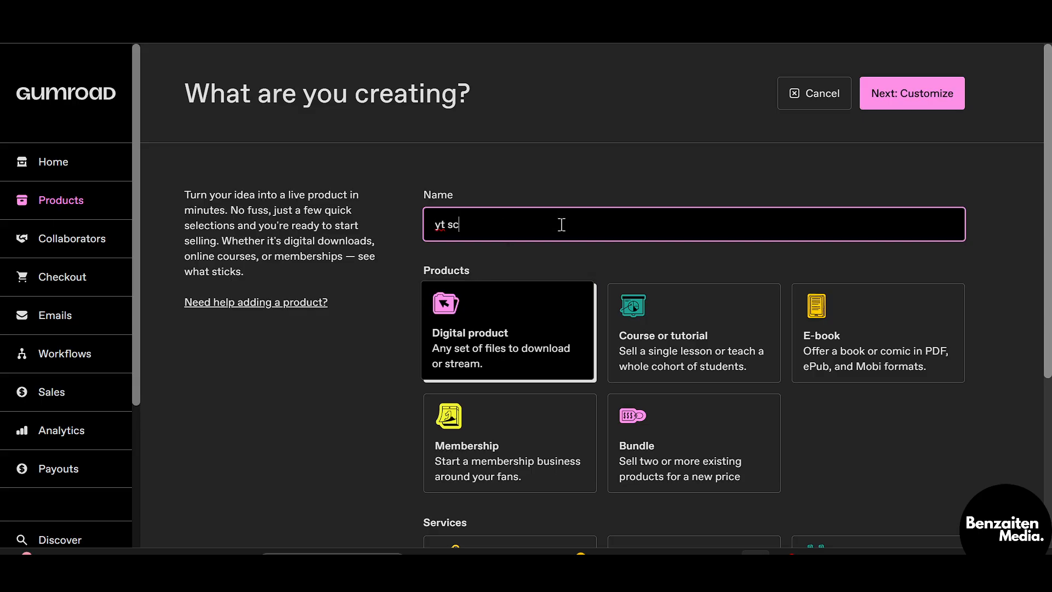
type("ript")
Choose Commission as the product type from the services
scroll(562, 224, "down", 2)
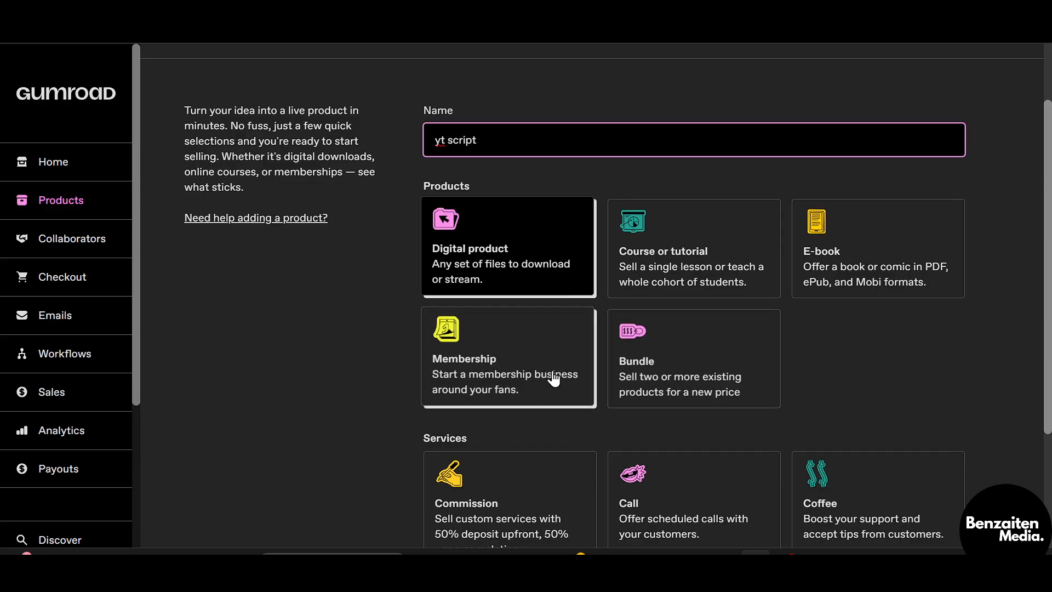
left_click(859, 238)
scroll(797, 329, "down", 2)
scroll(797, 323, "down", 3)
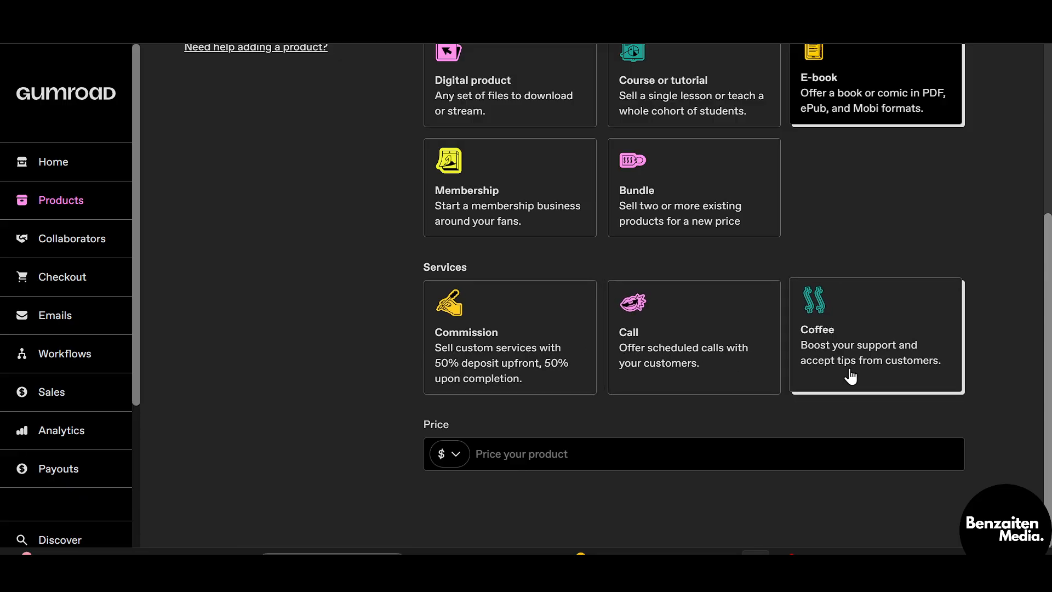
left_click(514, 347)
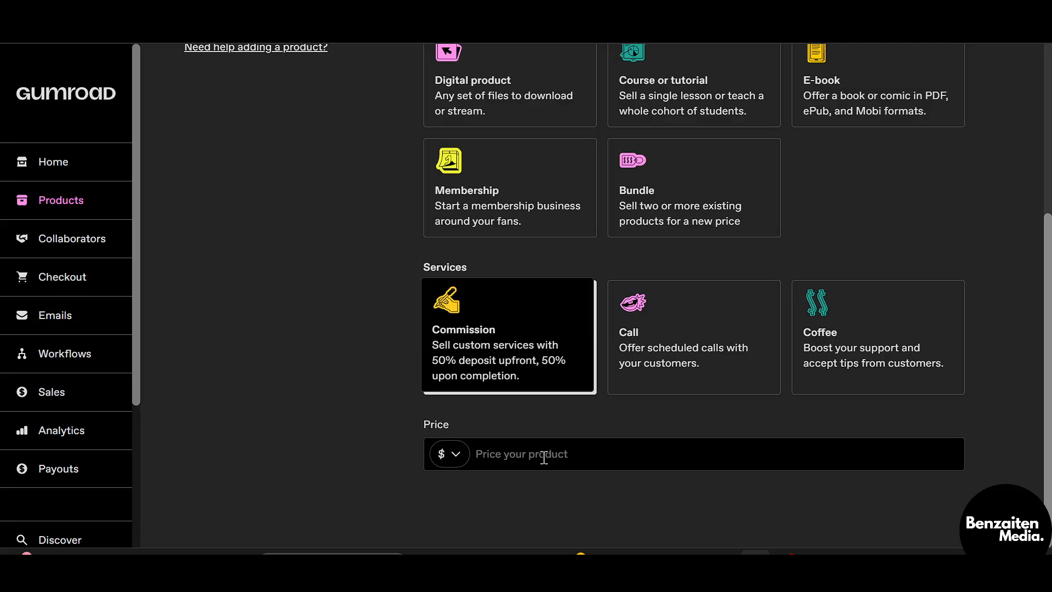
Price the product at 90 in US dollars and continue to its customization page
left_click(528, 456)
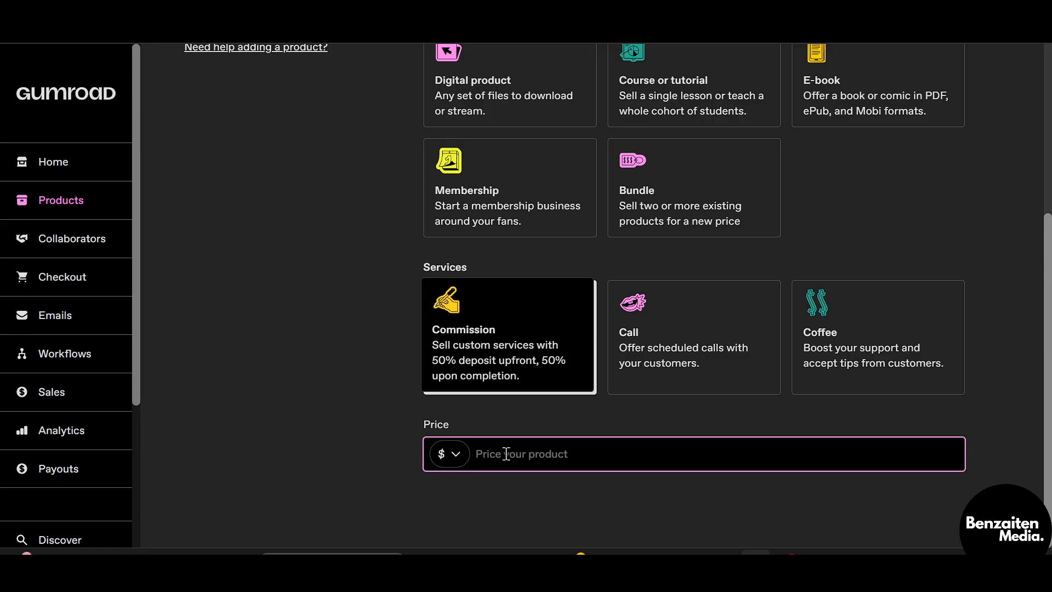
type("90")
left_click(442, 456)
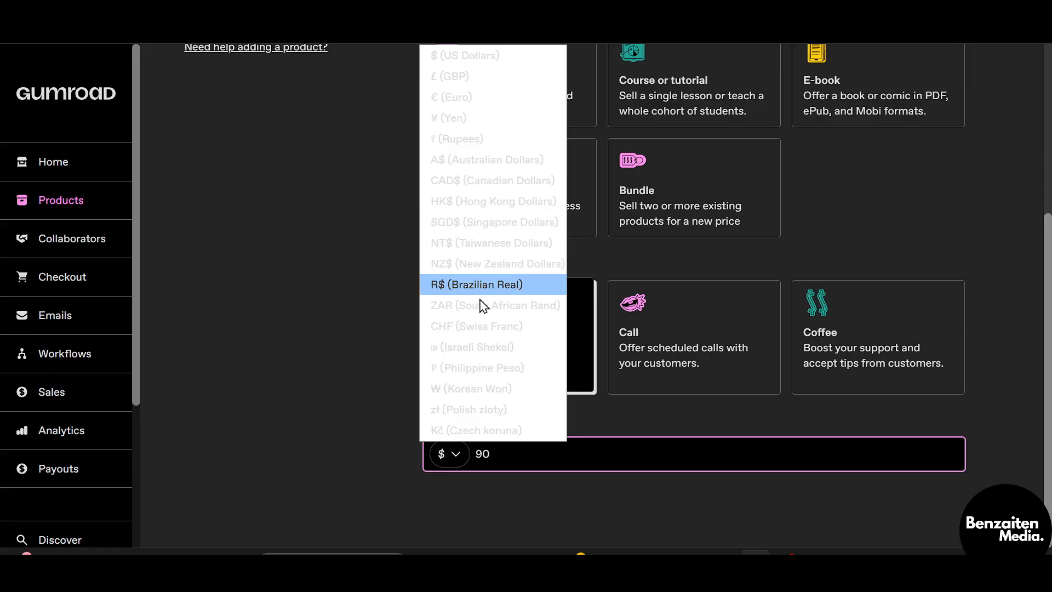
left_click(444, 467)
scroll(554, 422, "up", 4)
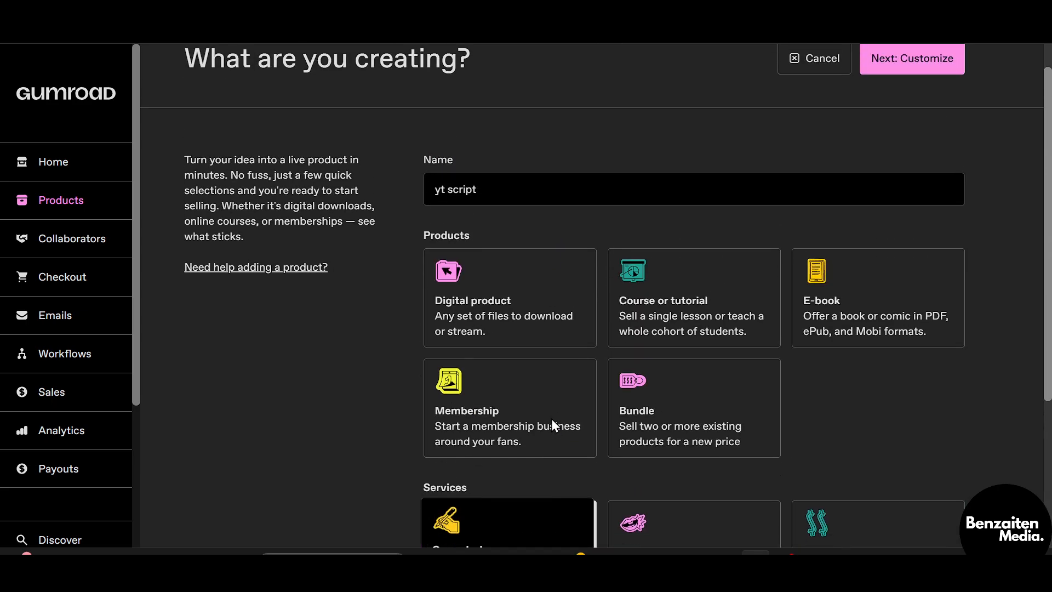
scroll(551, 422, "down", 4)
scroll(551, 422, "up", 5)
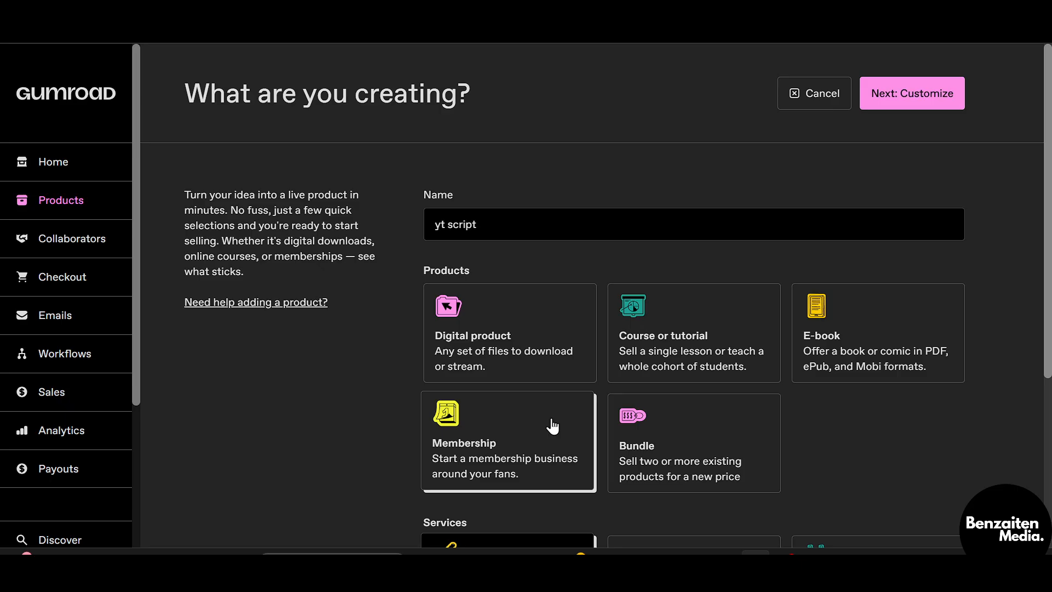
left_click(924, 105)
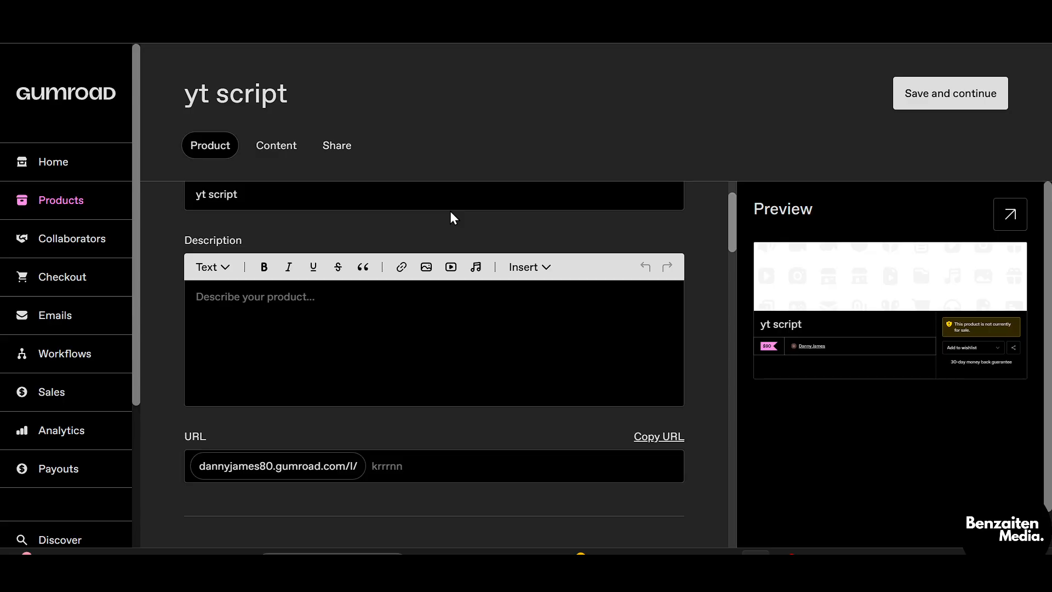
Examine the description editor's insertable elements and text style options
scroll(450, 213, "down", 1)
scroll(418, 259, "up", 1)
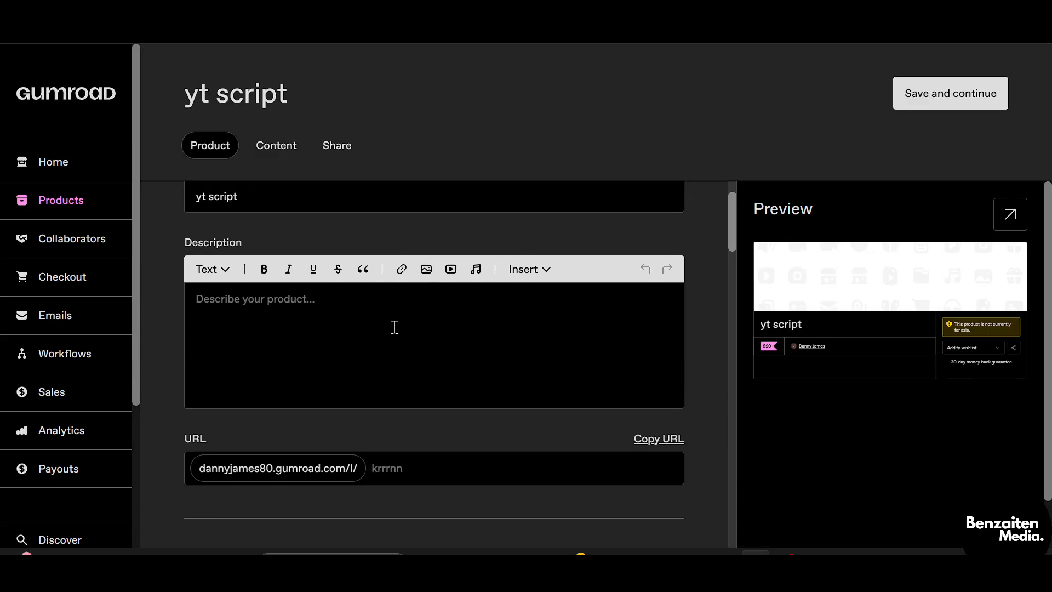
left_click(354, 317)
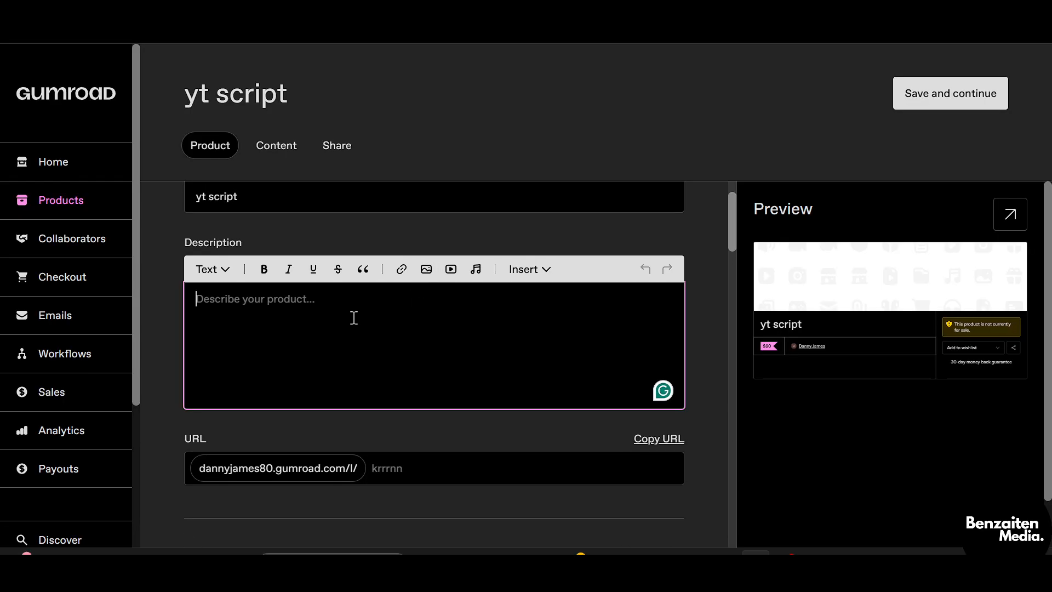
scroll(354, 318, "up", 1)
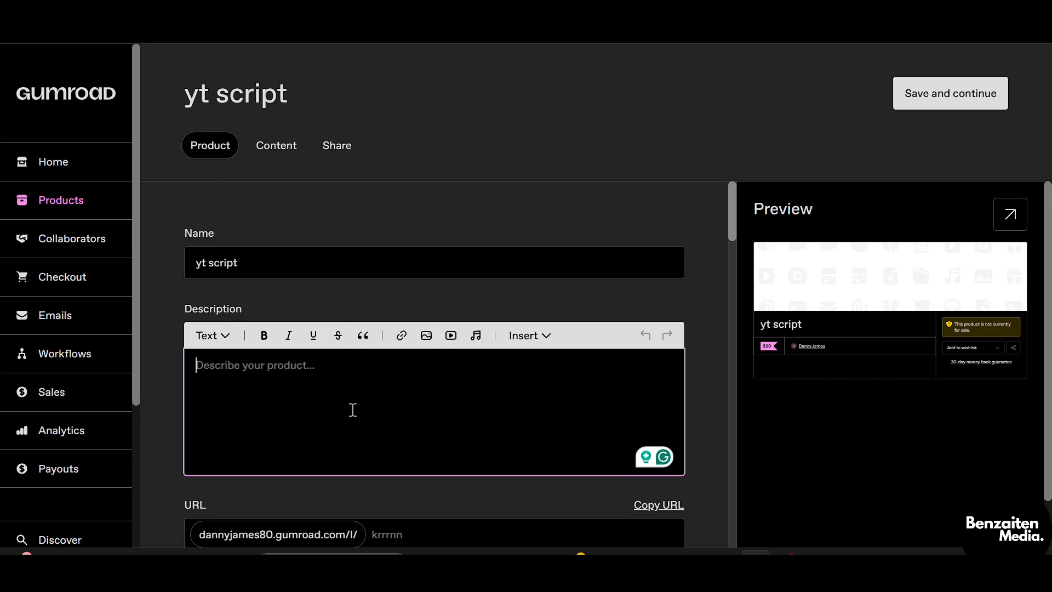
scroll(353, 409, "down", 1)
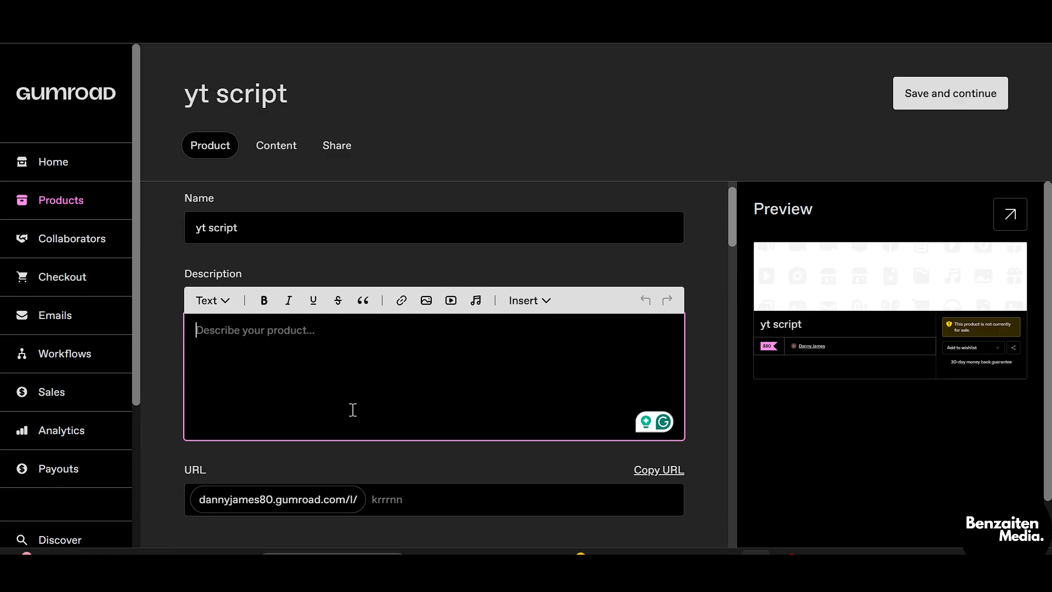
left_click(532, 300)
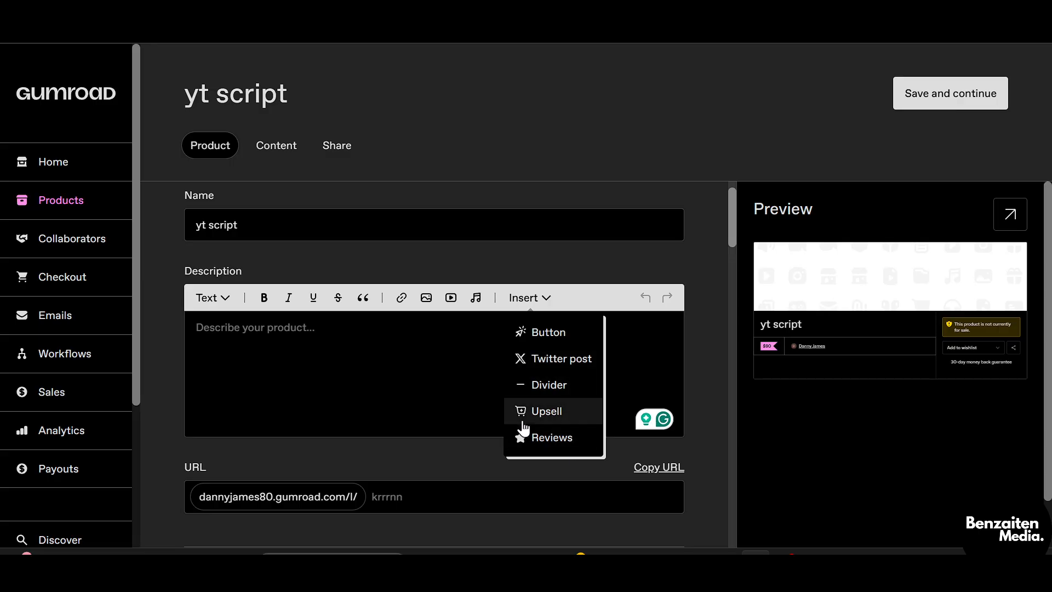
left_click(447, 389)
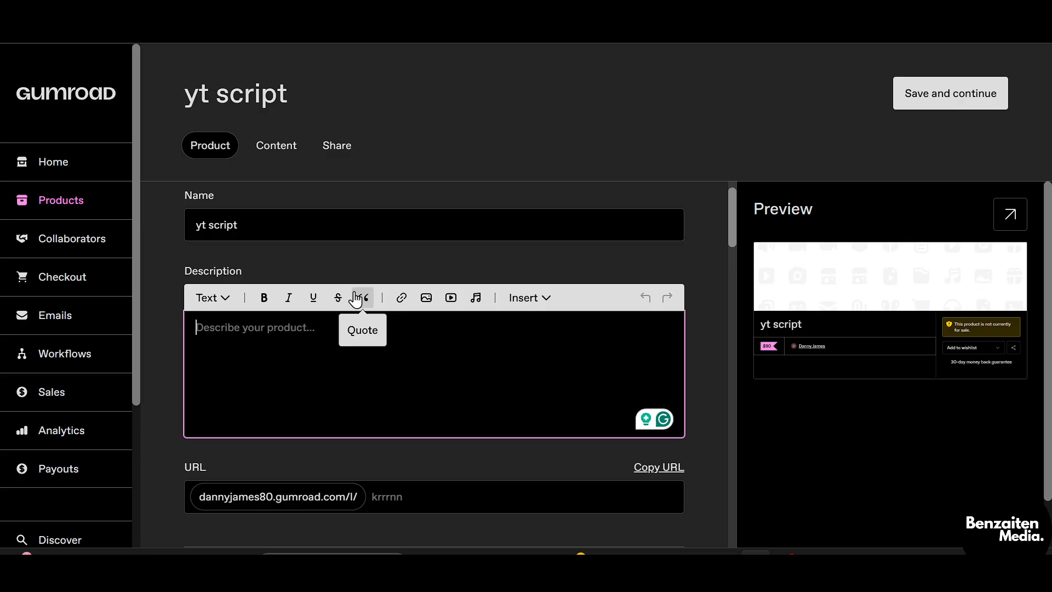
left_click(212, 297)
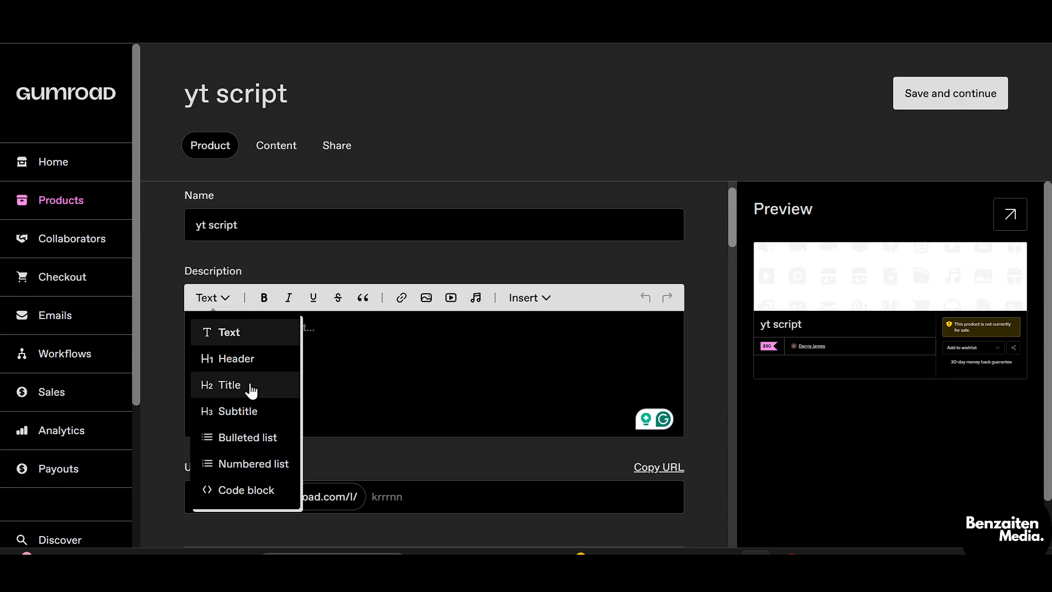
scroll(244, 406, "down", 1)
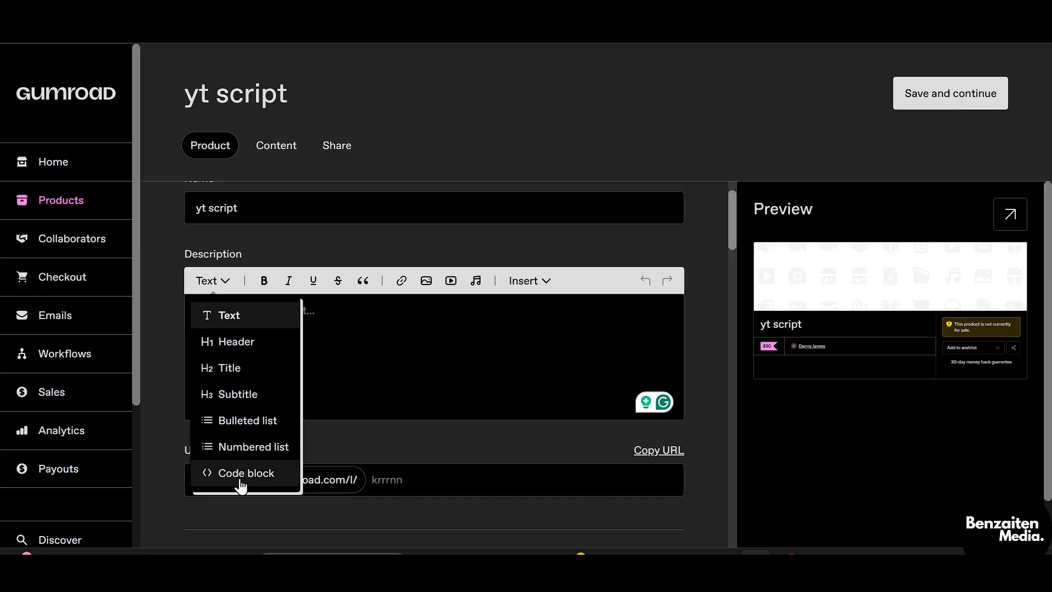
left_click(385, 331)
scroll(432, 353, "down", 2)
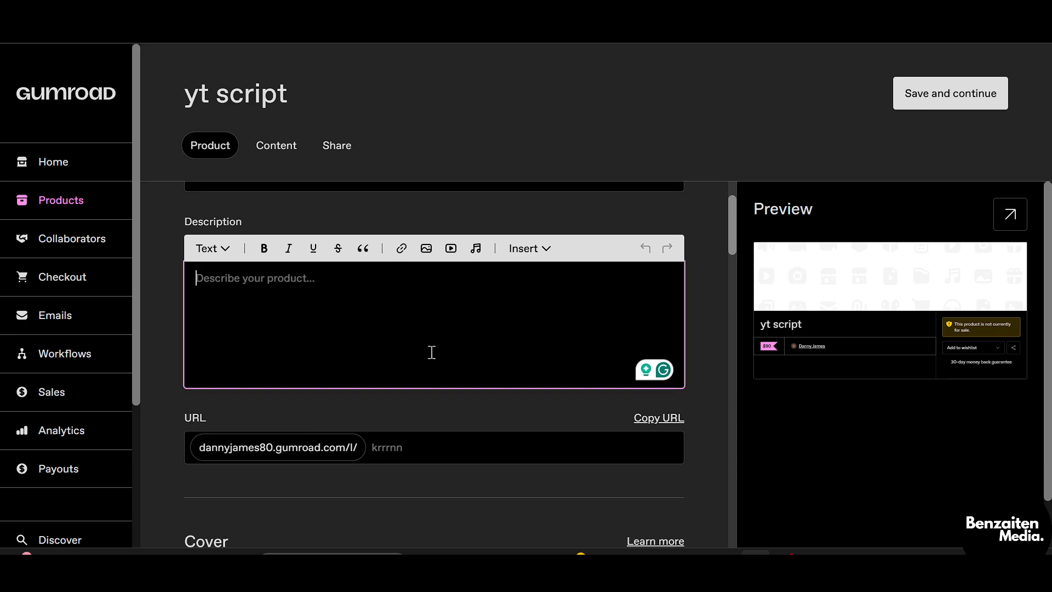
Upload the image "buoyy" from the computer's Pictures folder as the product cover
scroll(432, 353, "down", 3)
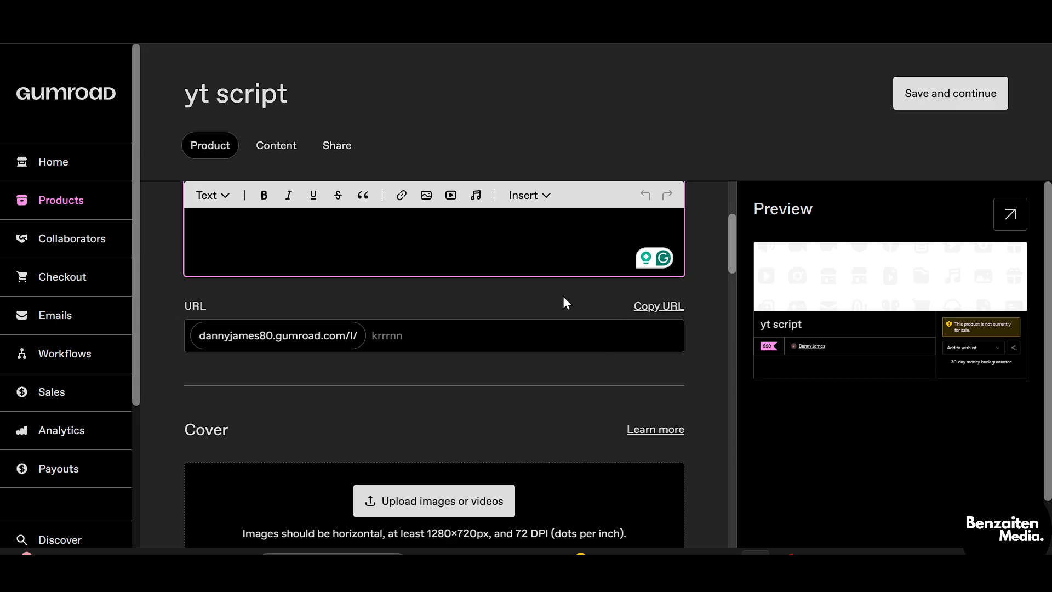
scroll(548, 296, "down", 2)
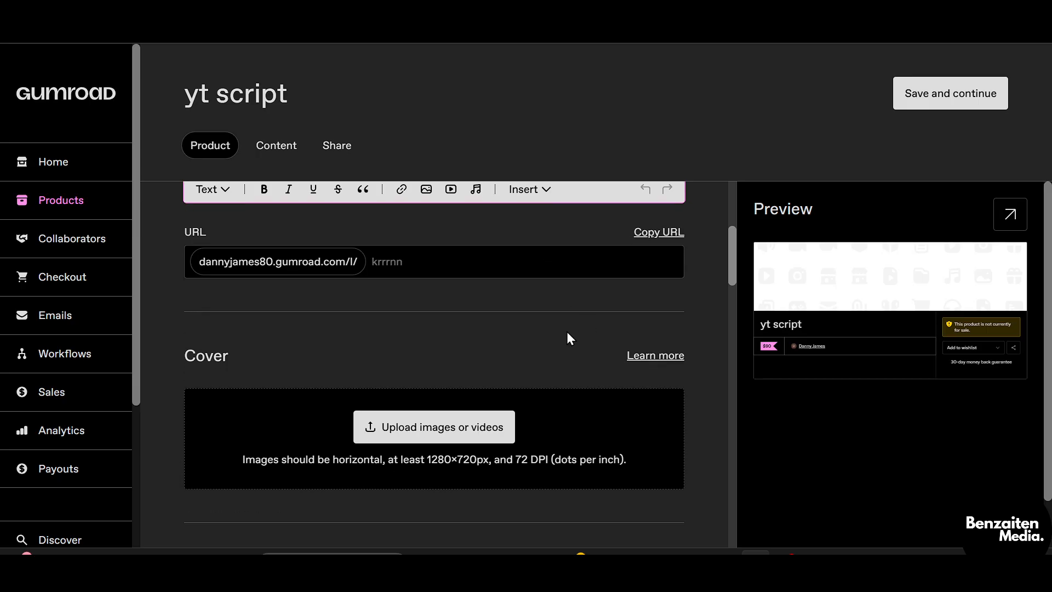
scroll(555, 337, "down", 3)
scroll(554, 338, "up", 3)
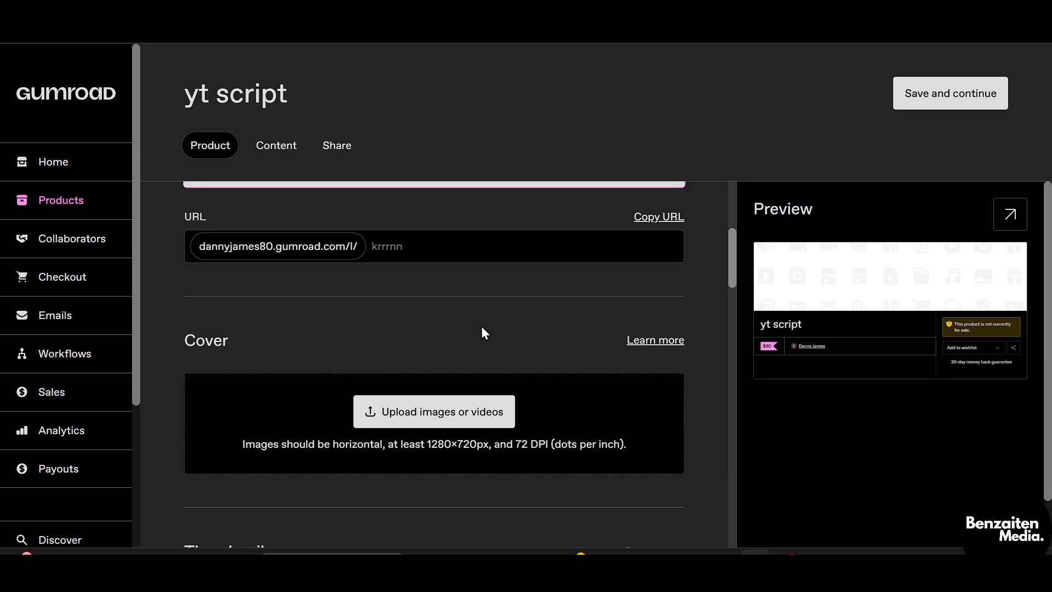
scroll(482, 328, "down", 2)
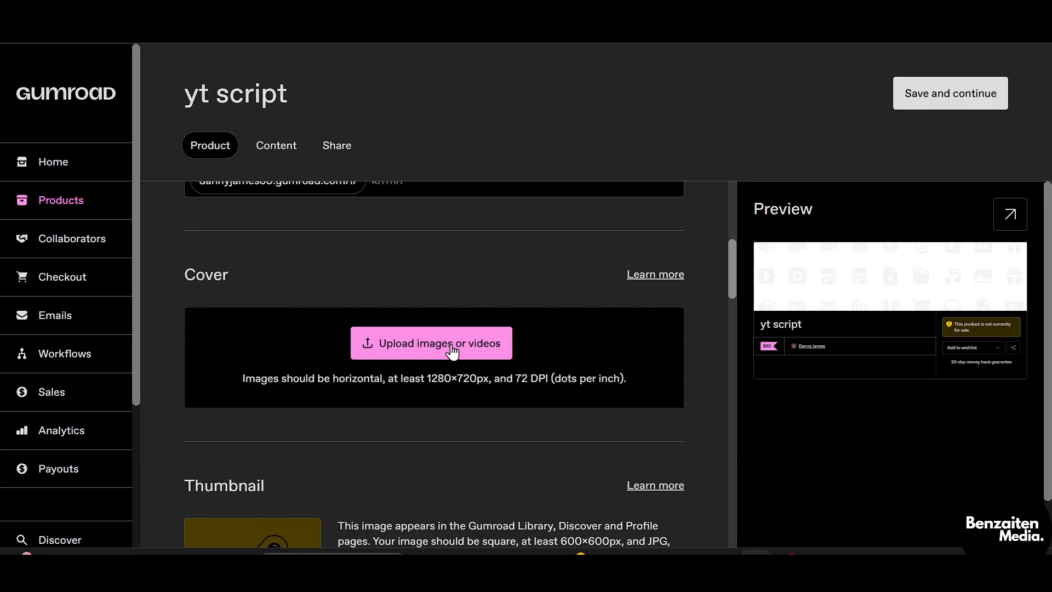
scroll(446, 344, "down", 3)
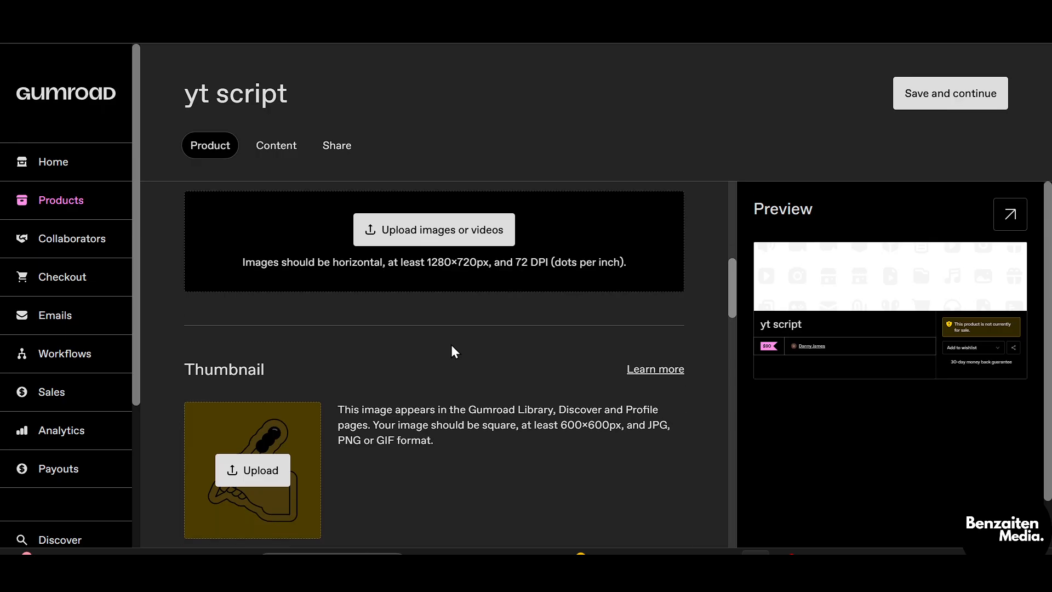
left_click(454, 248)
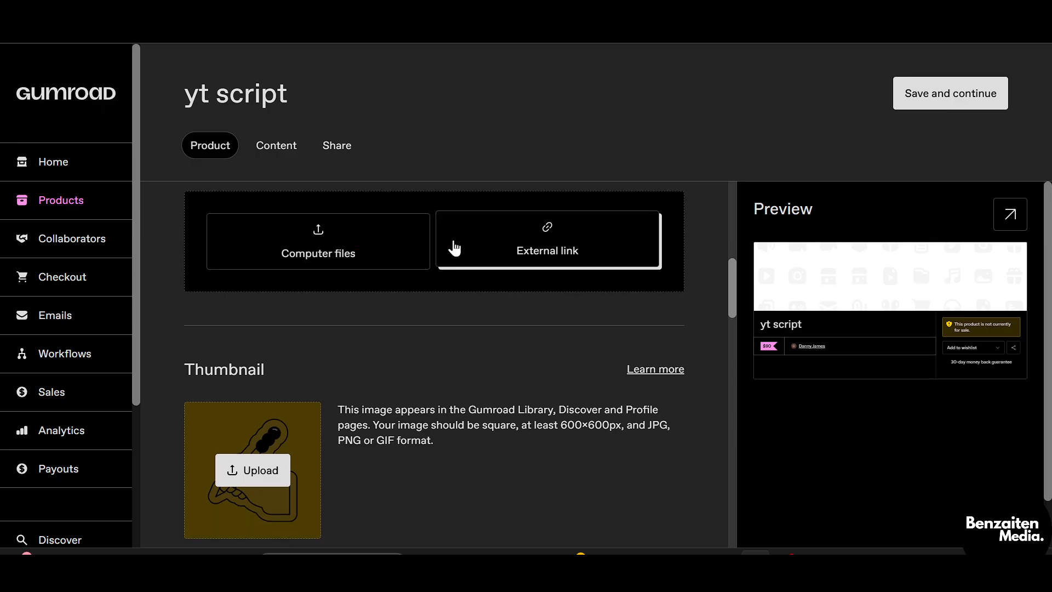
scroll(453, 245, "up", 3)
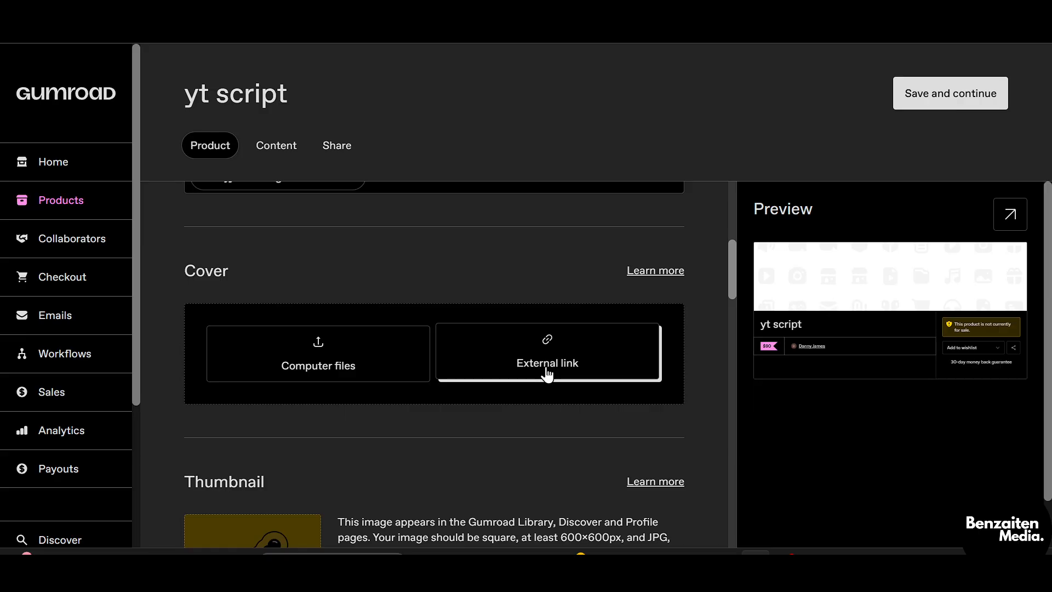
left_click(325, 358)
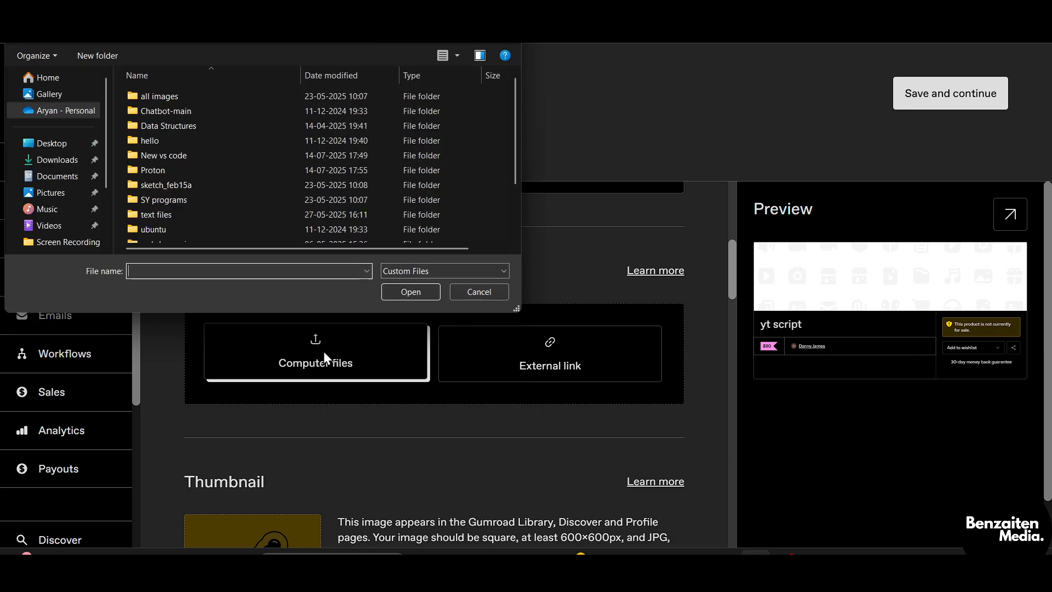
left_click(55, 192)
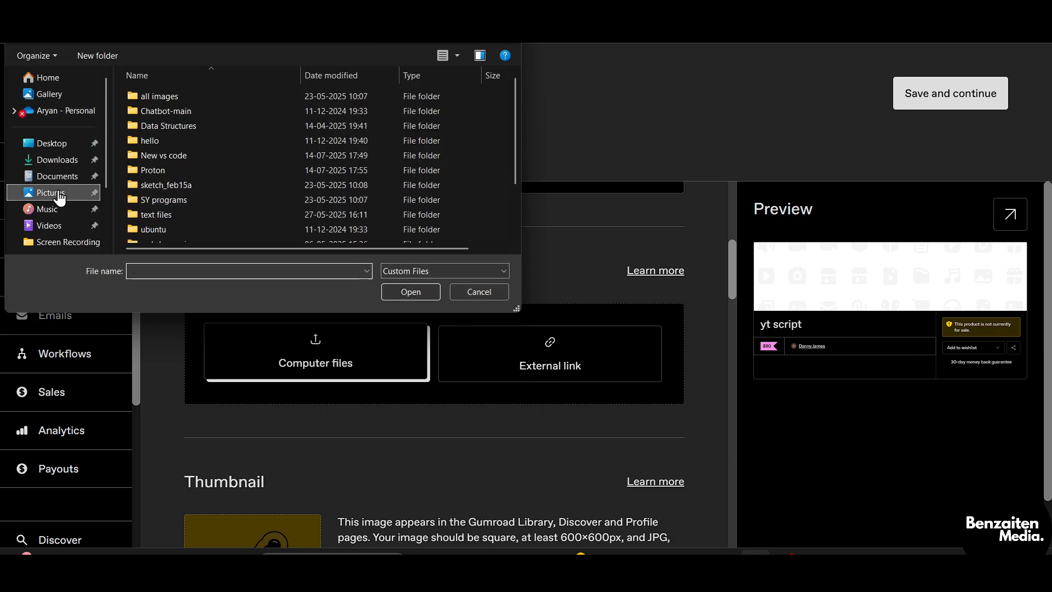
left_click(327, 126)
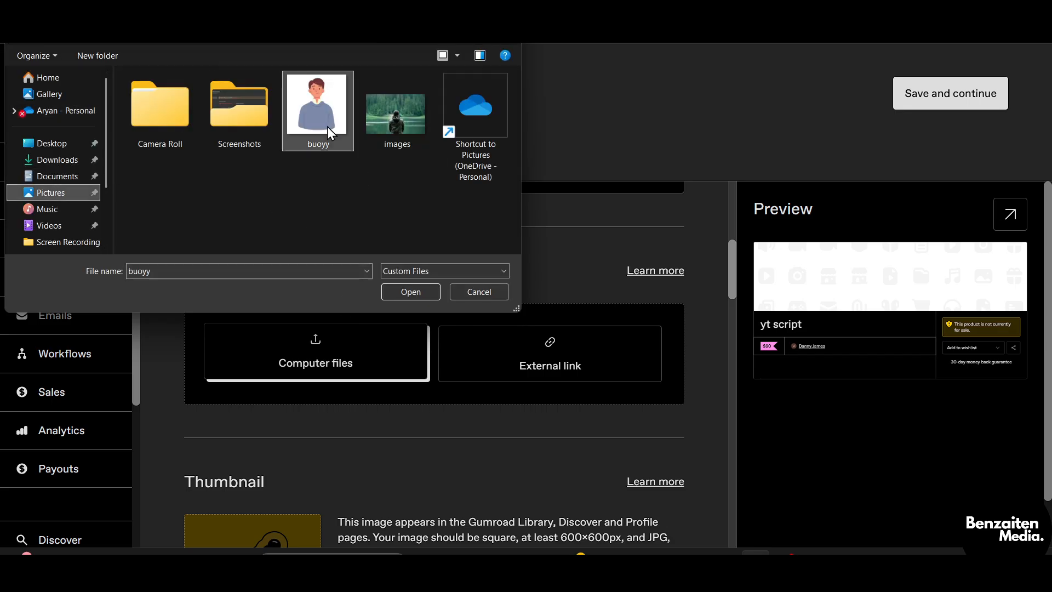
left_click(409, 295)
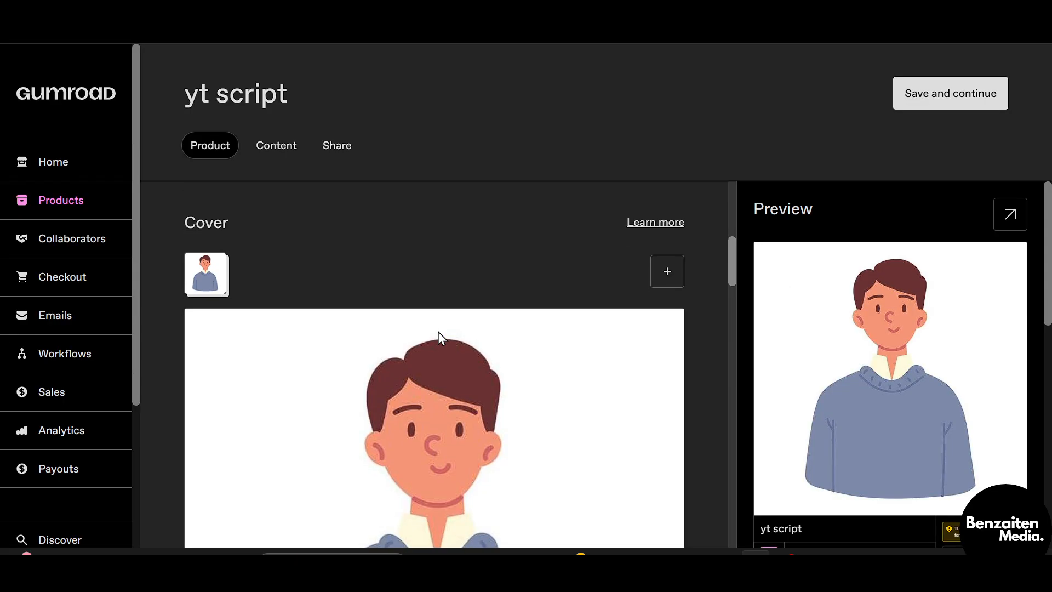
Check the call to action setting in the product info section
scroll(438, 331, "down", 15)
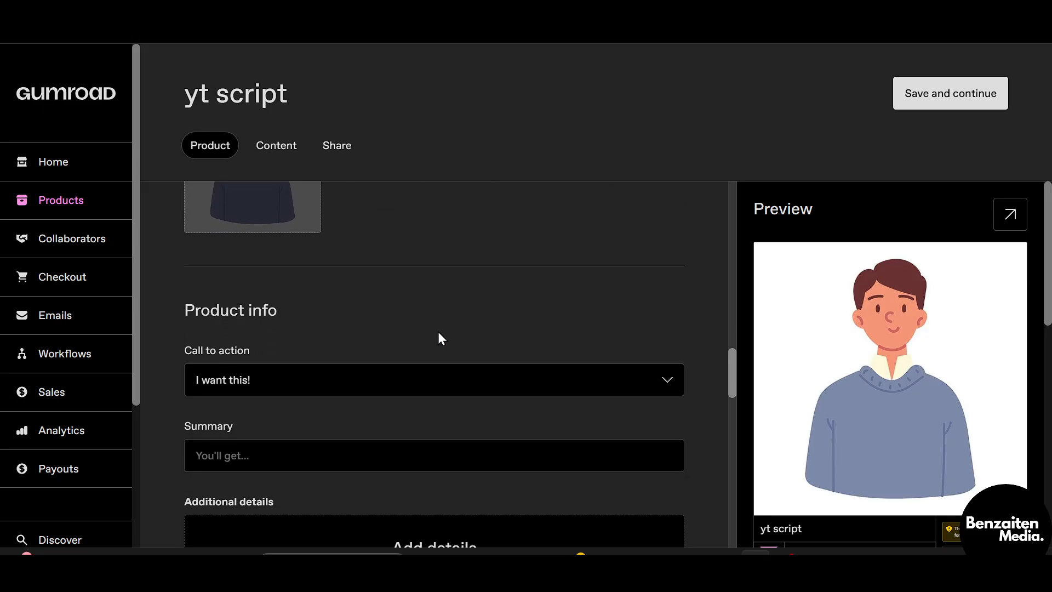
scroll(438, 332, "down", 2)
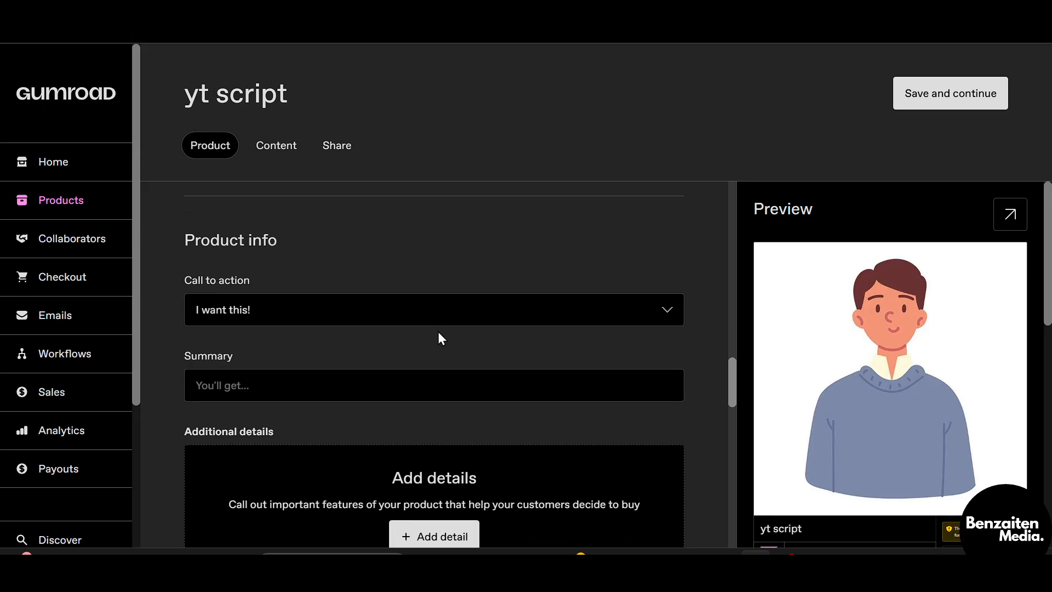
left_click(390, 311)
left_click(296, 318)
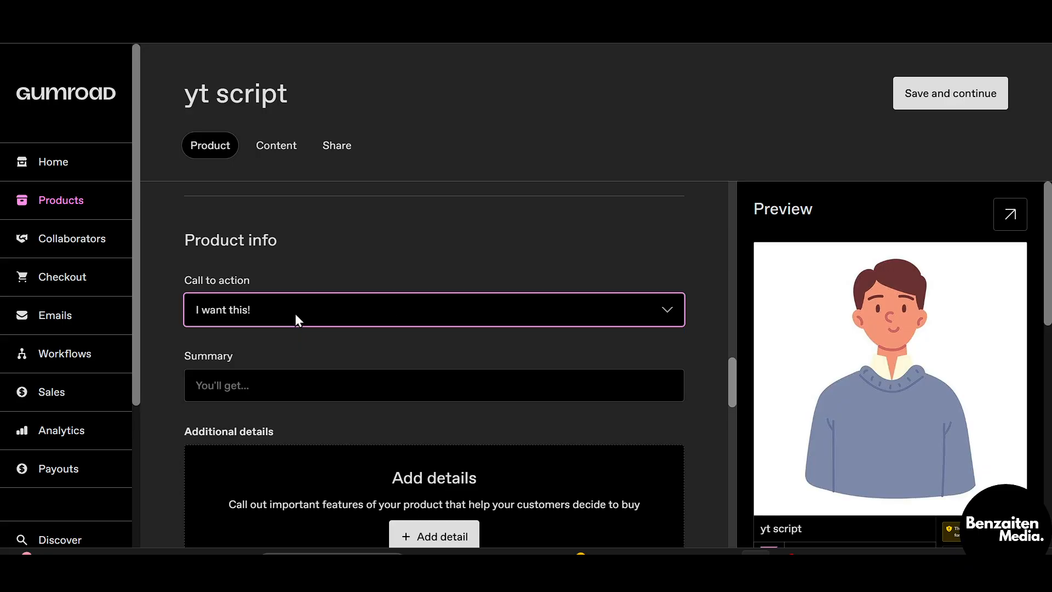
Review the available call to action choices, keeping "I want this!" selected
left_click(296, 316)
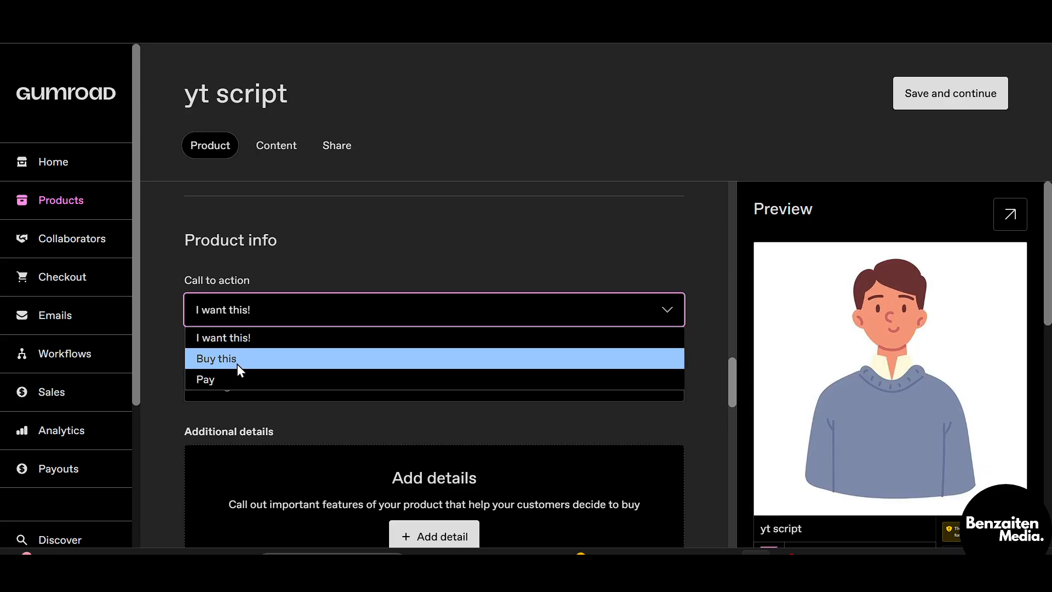
left_click(307, 317)
scroll(328, 307, "down", 2)
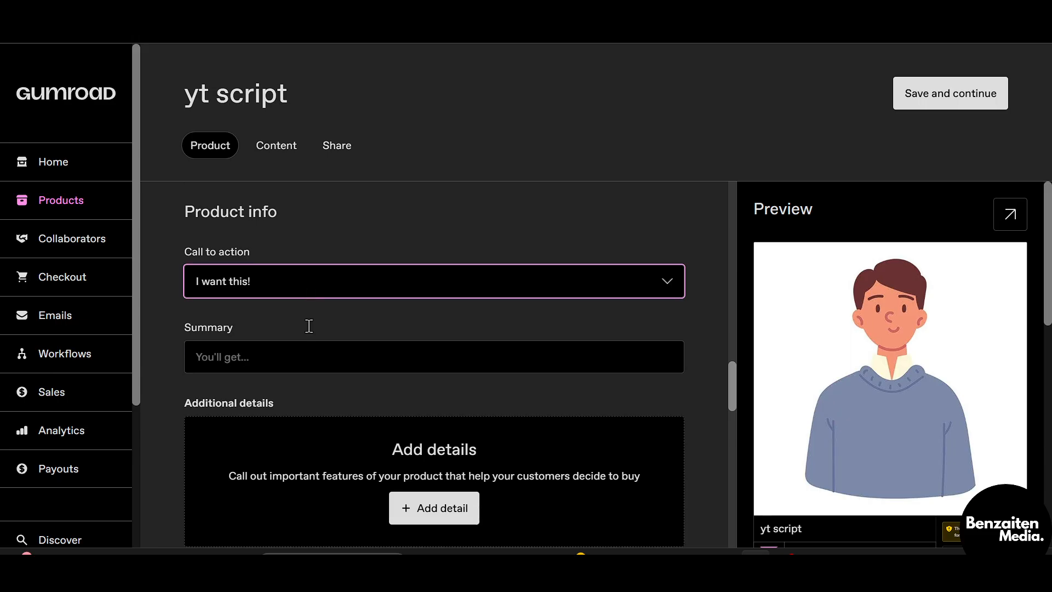
Enter the summary "Helloo this is a yt script e book tutorial" and add a blank attribute and value row to the additional details
left_click(337, 293)
scroll(339, 293, "down", 1)
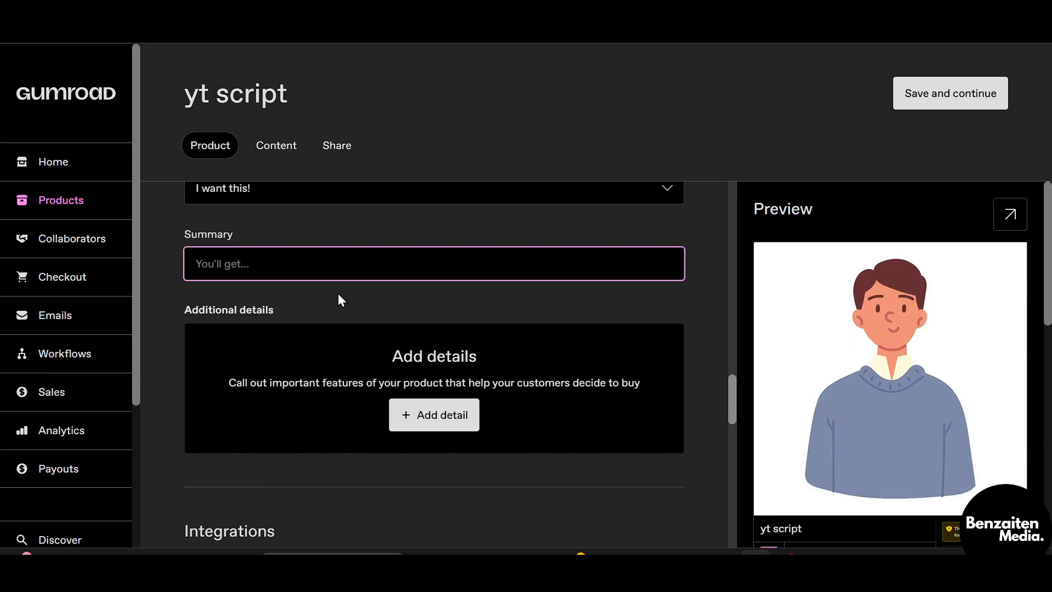
type("Helloo  this is a yt script e book tutorial")
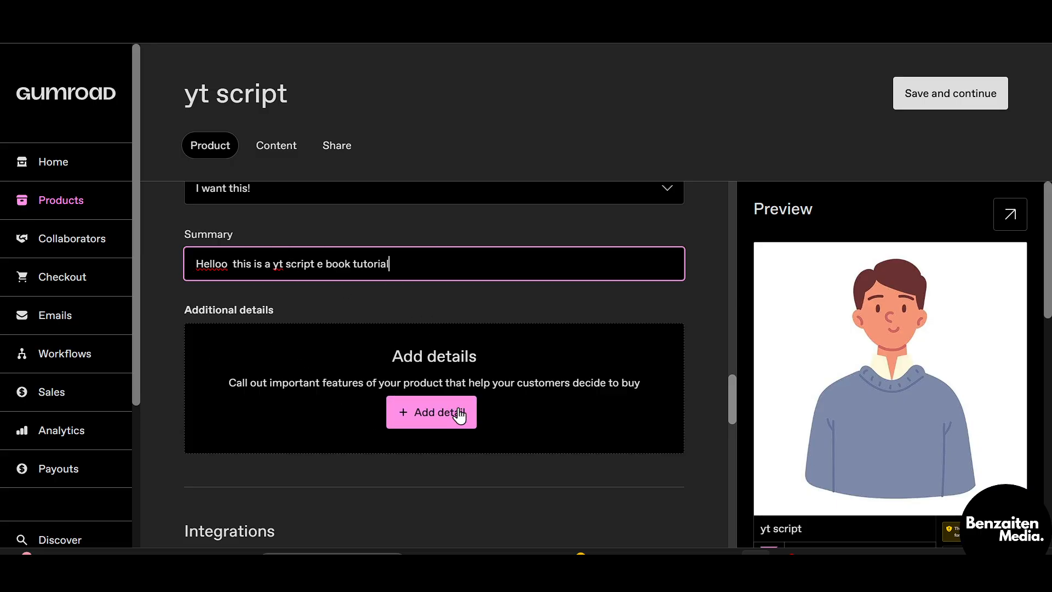
left_click(434, 416)
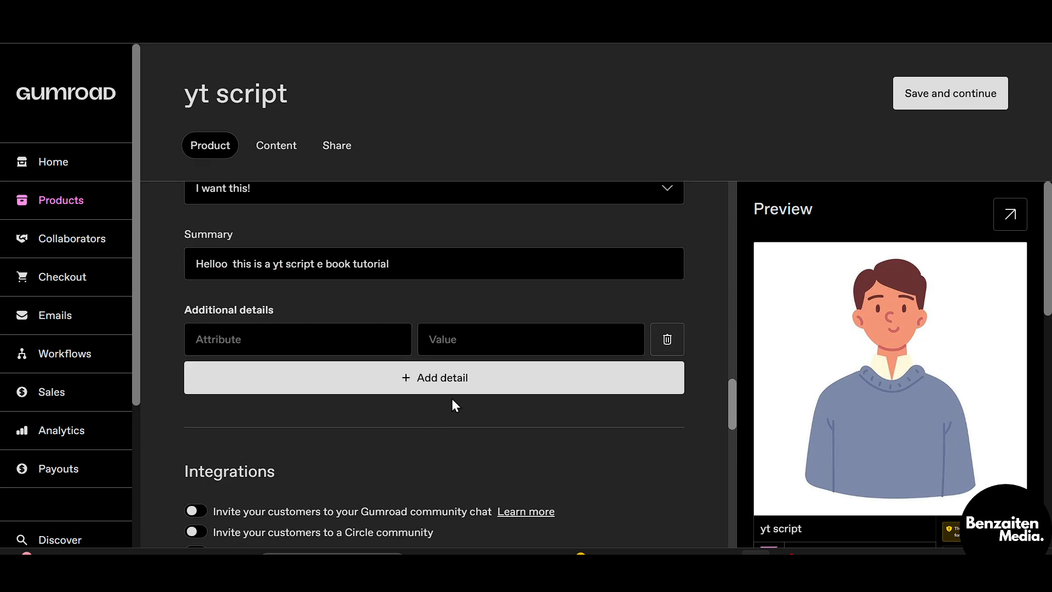
Examine the product's integrations, pricing, versions, sales settings and custom domain options
scroll(479, 353, "down", 3)
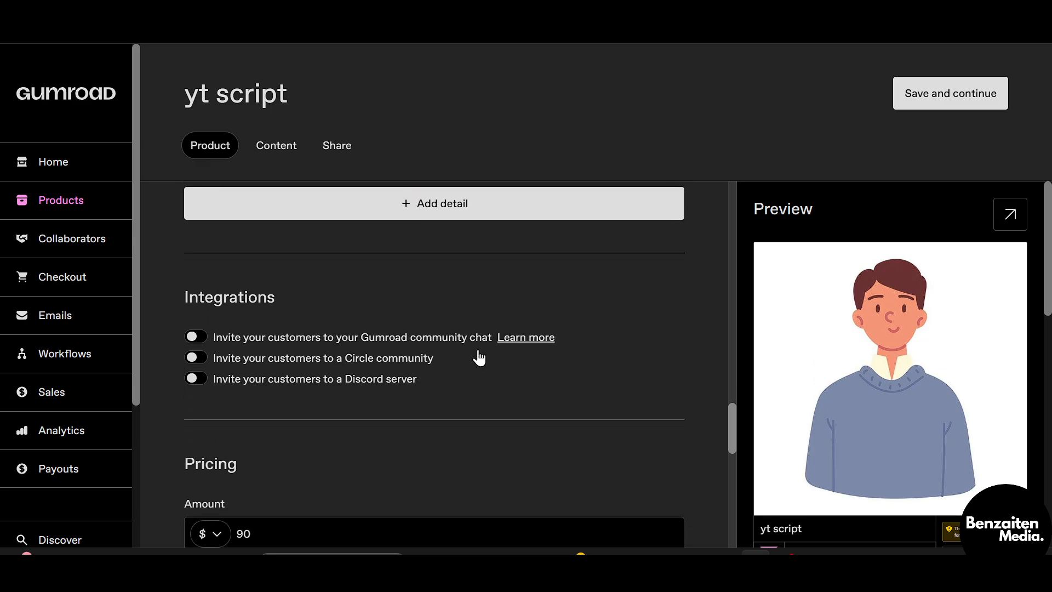
scroll(329, 275, "down", 1)
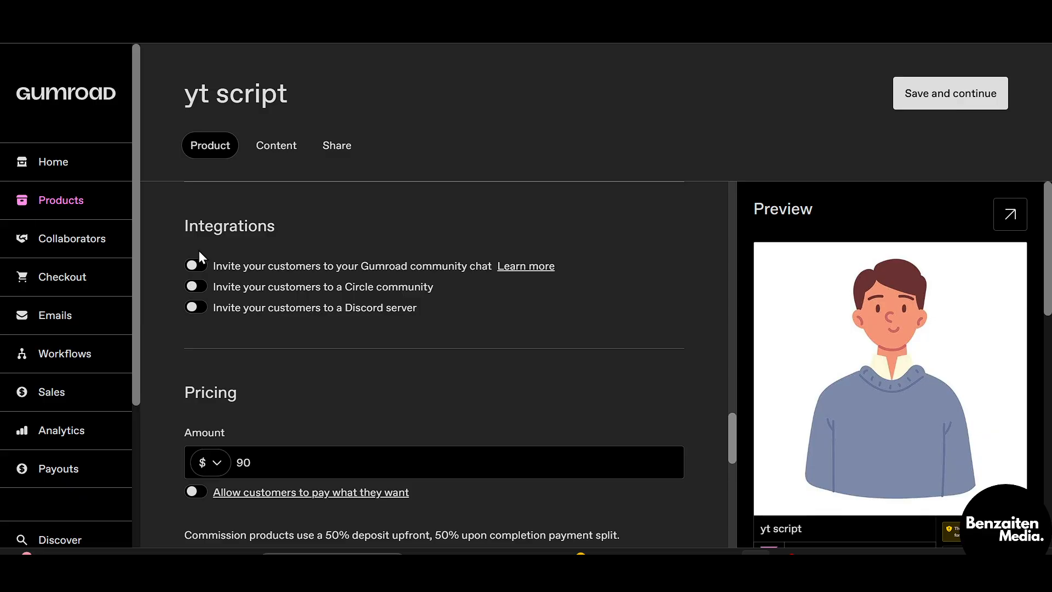
scroll(252, 327, "down", 2)
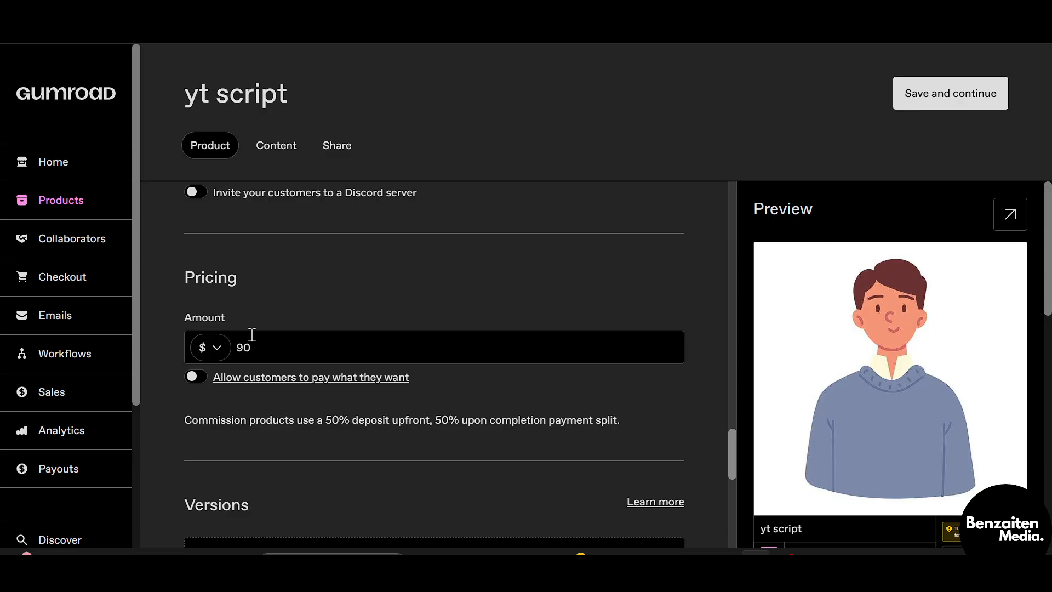
scroll(324, 304, "down", 3)
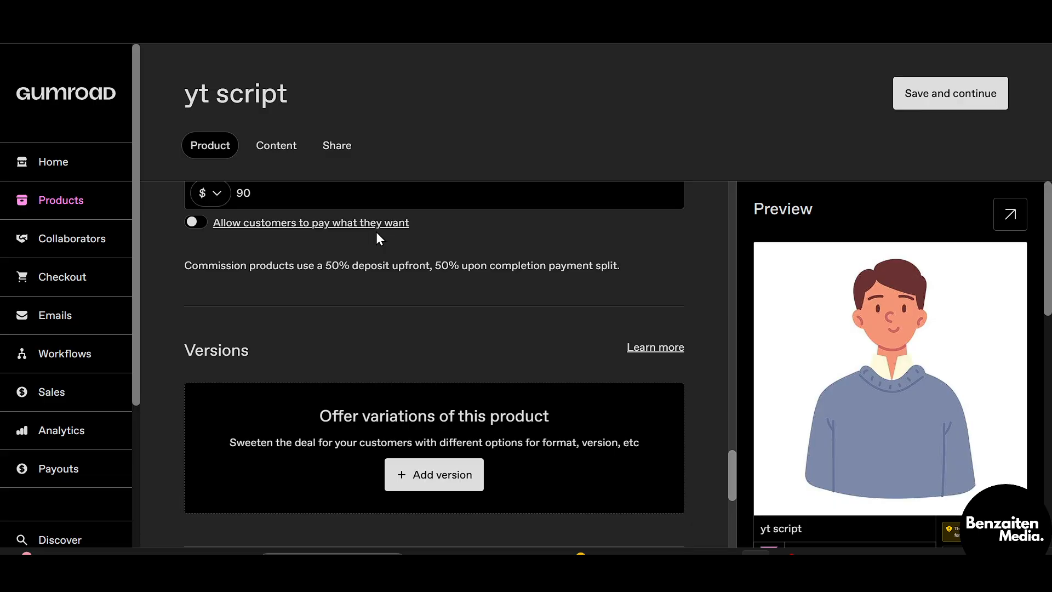
scroll(316, 232, "down", 3)
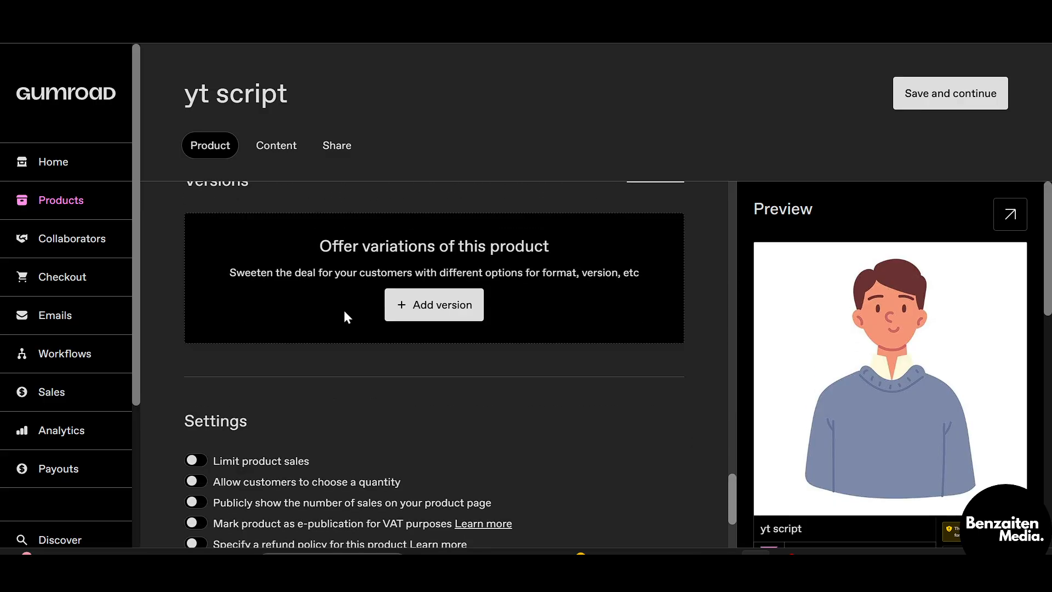
scroll(343, 308, "up", 1)
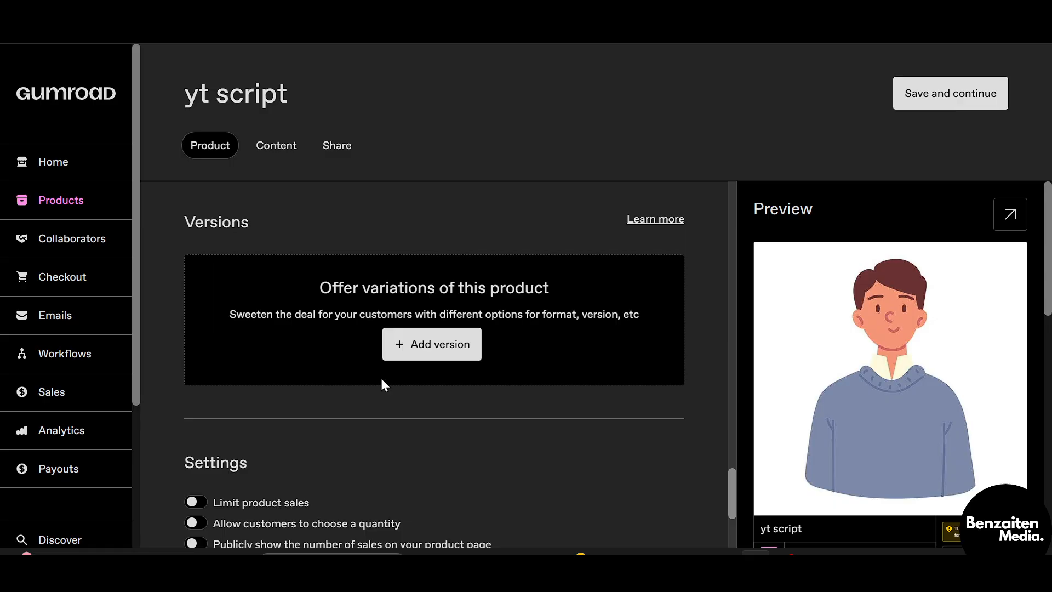
scroll(366, 386, "down", 3)
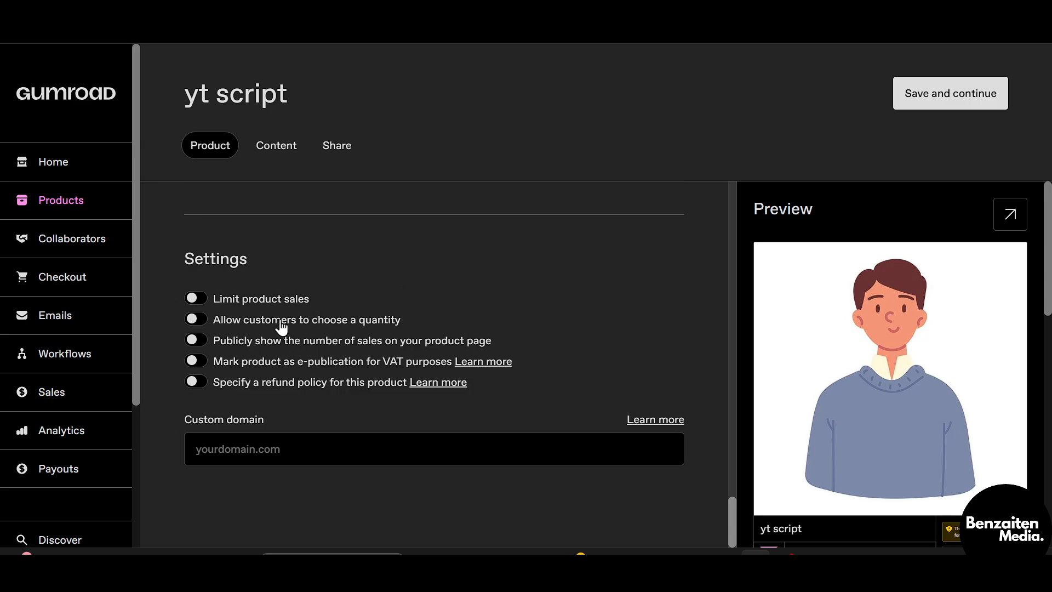
left_click(290, 446)
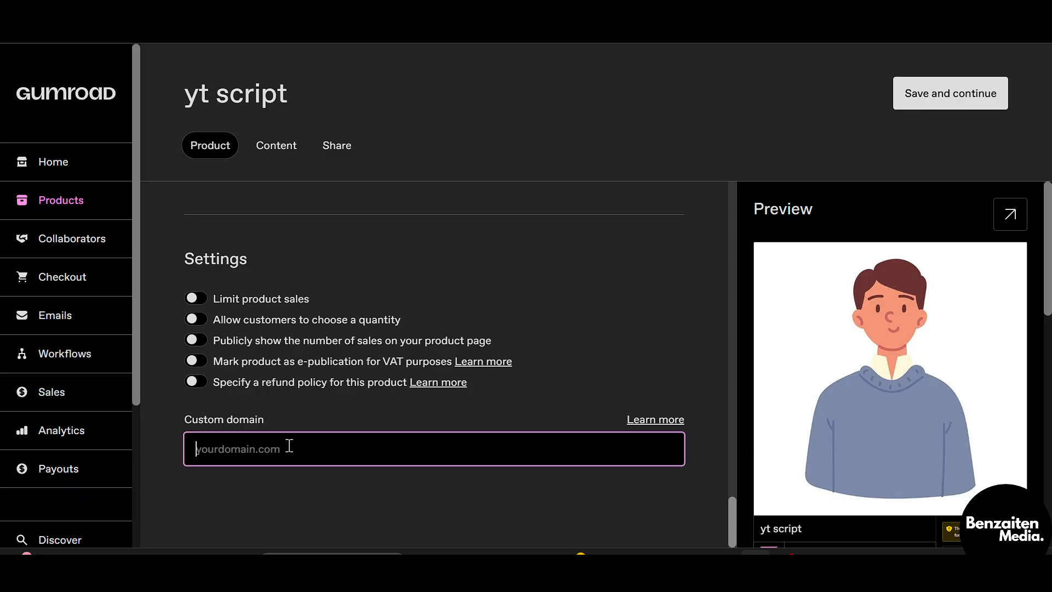
scroll(535, 337, "up", 15)
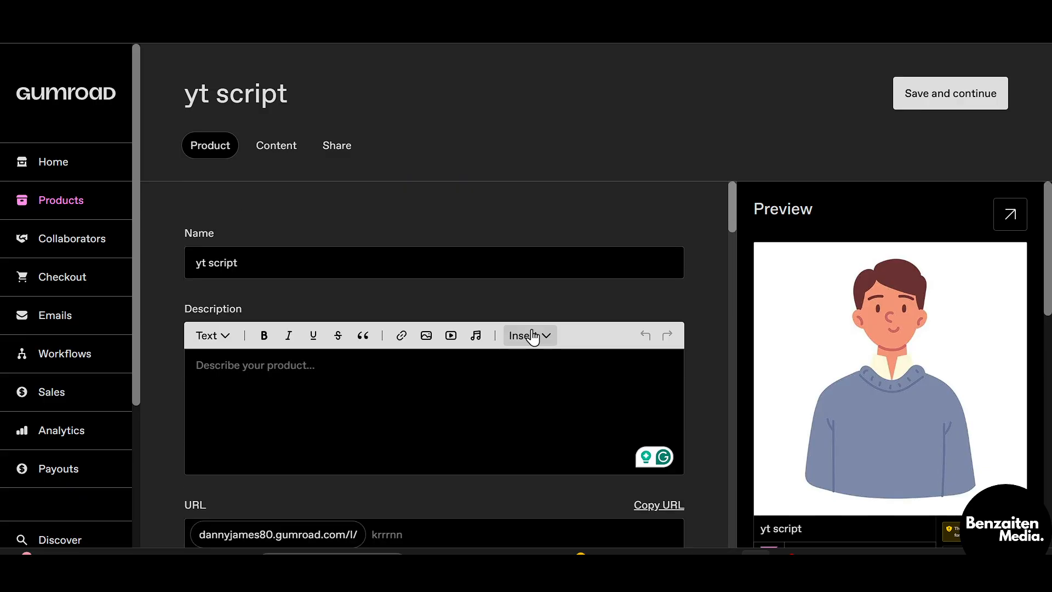
Save the product details and the content page without adding any content, and publish the product
left_click(959, 95)
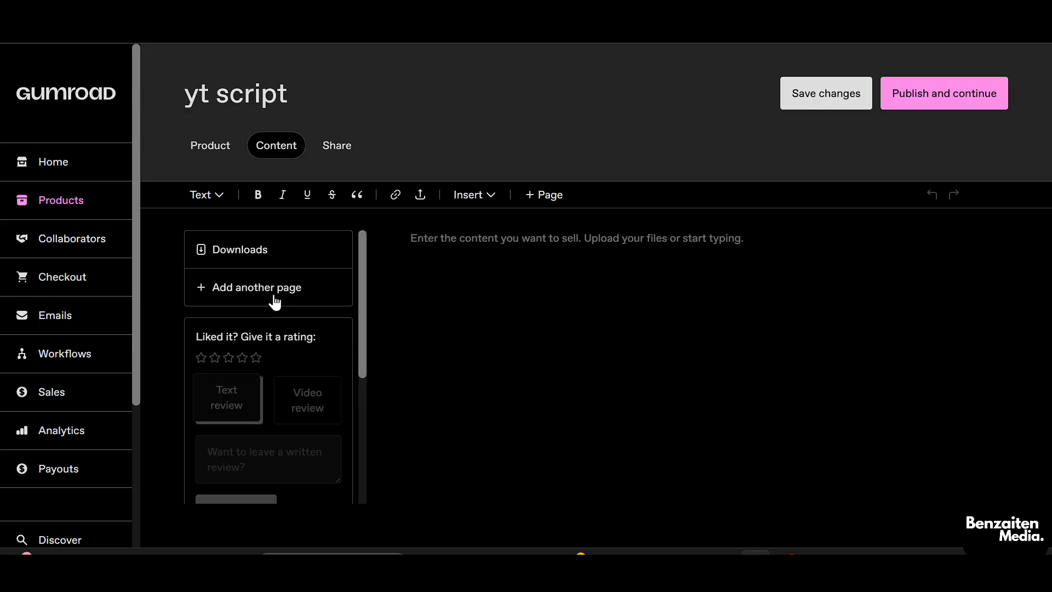
left_click(460, 306)
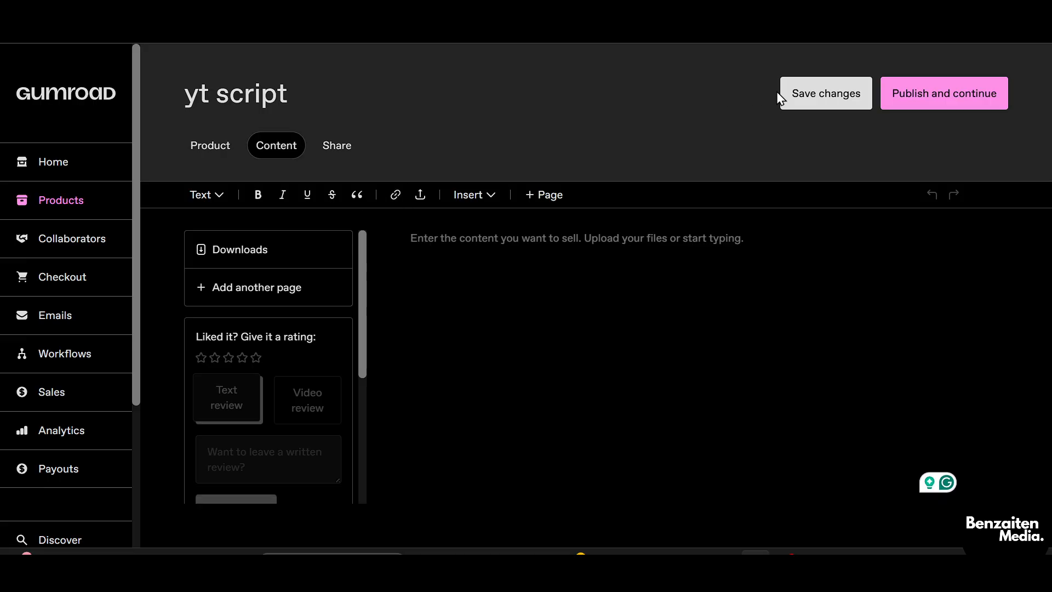
left_click(831, 102)
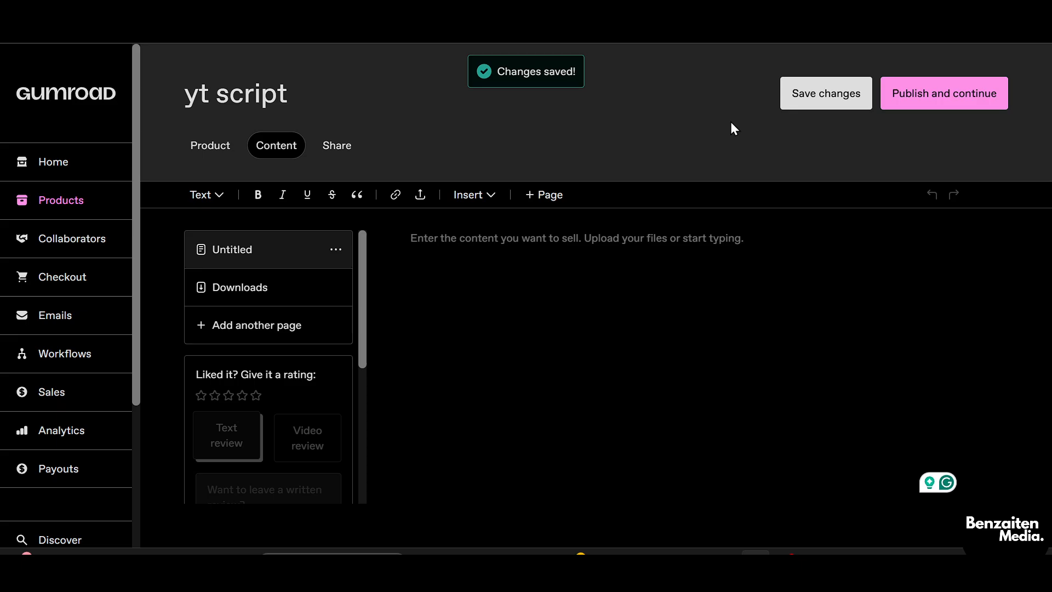
left_click(944, 97)
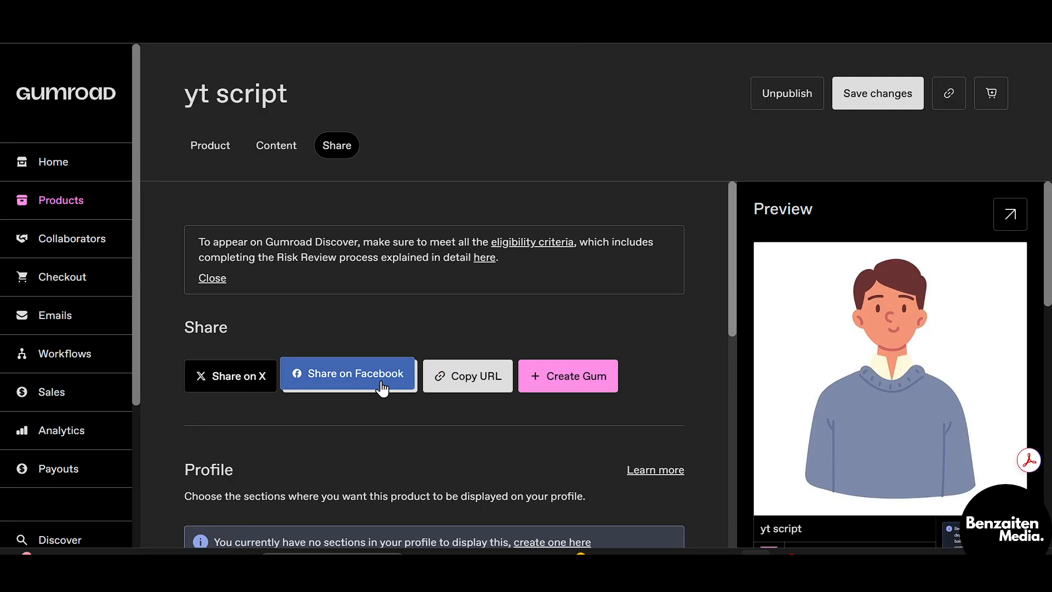
Review the sharing, profile and Gumroad Discover options of the published product and save the share settings
scroll(460, 282, "down", 5)
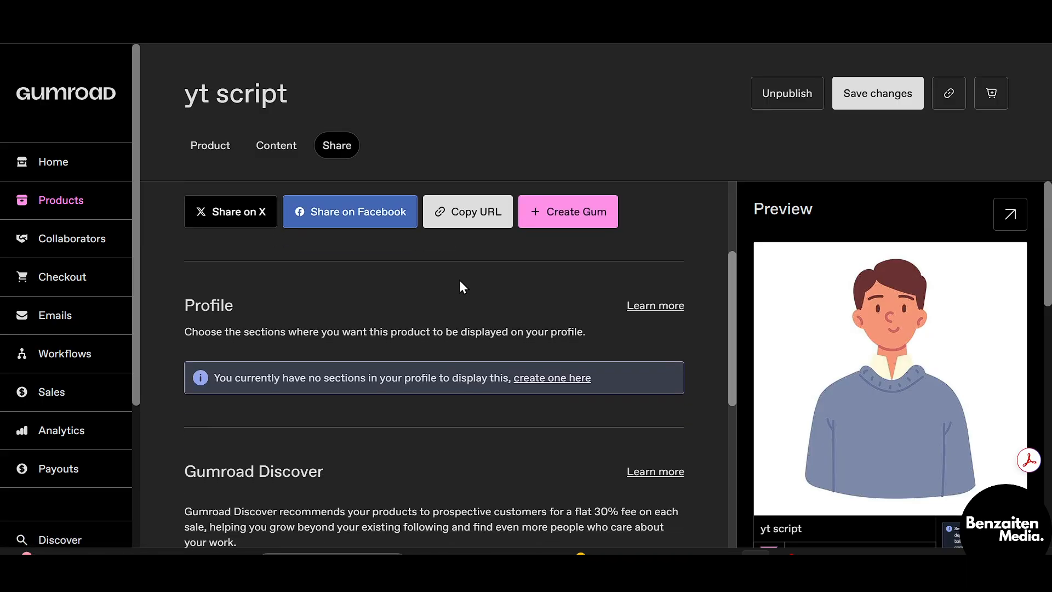
scroll(459, 281, "down", 4)
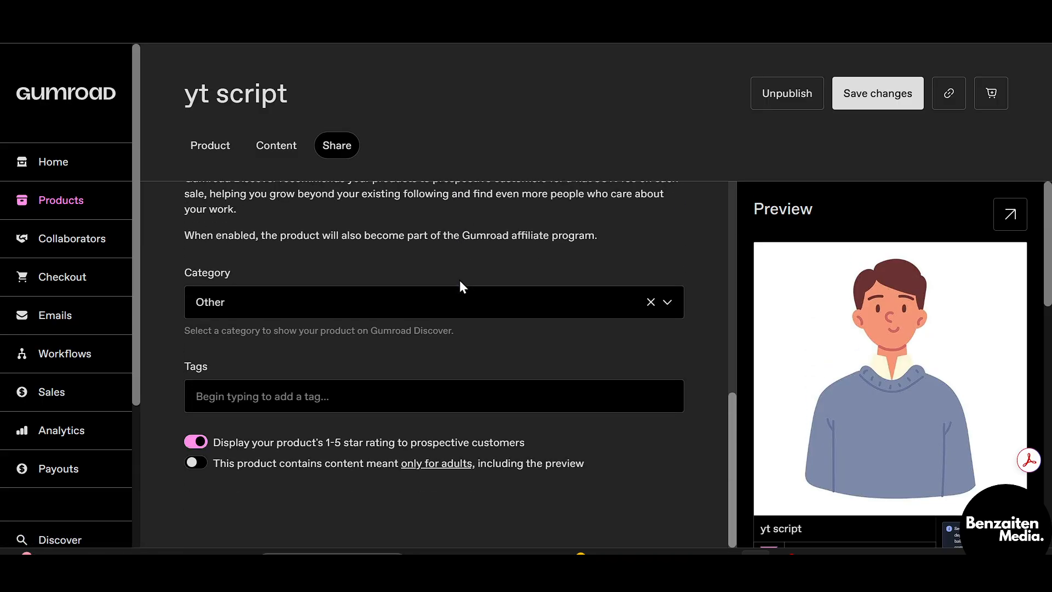
scroll(722, 211, "up", 6)
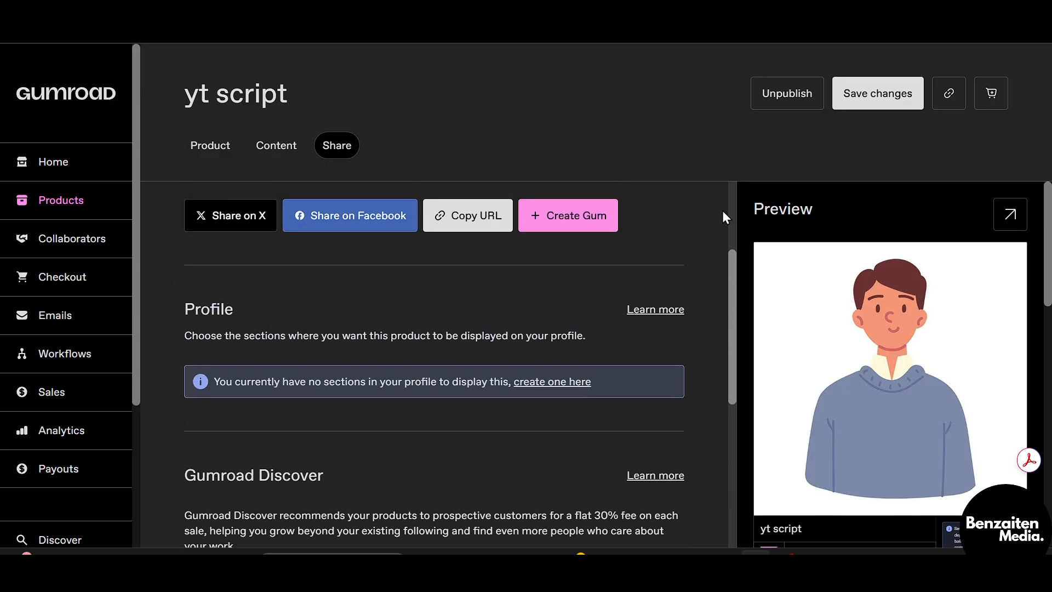
left_click(875, 101)
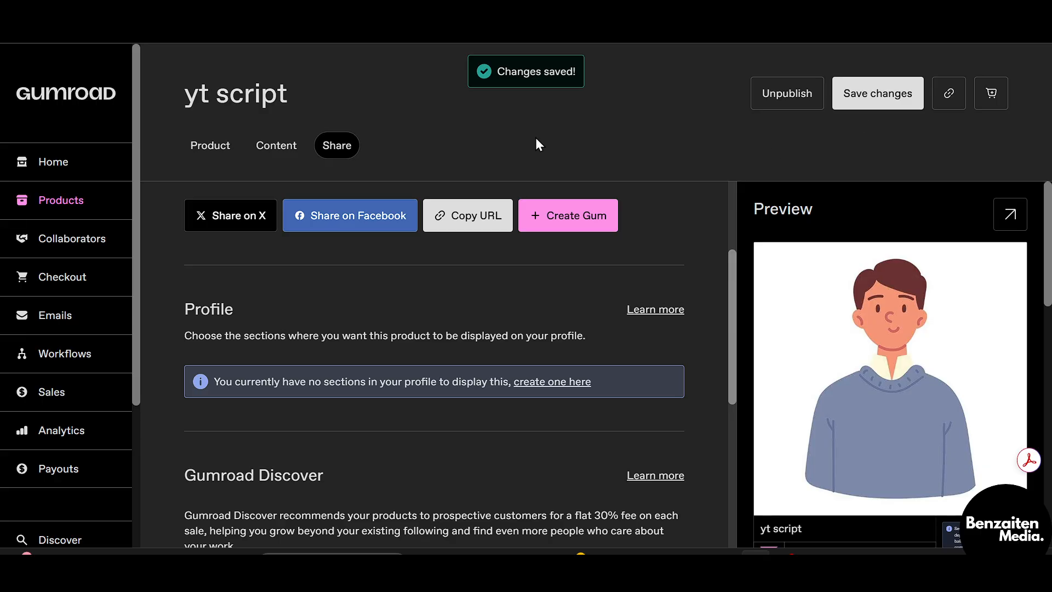
scroll(261, 383, "up", 3)
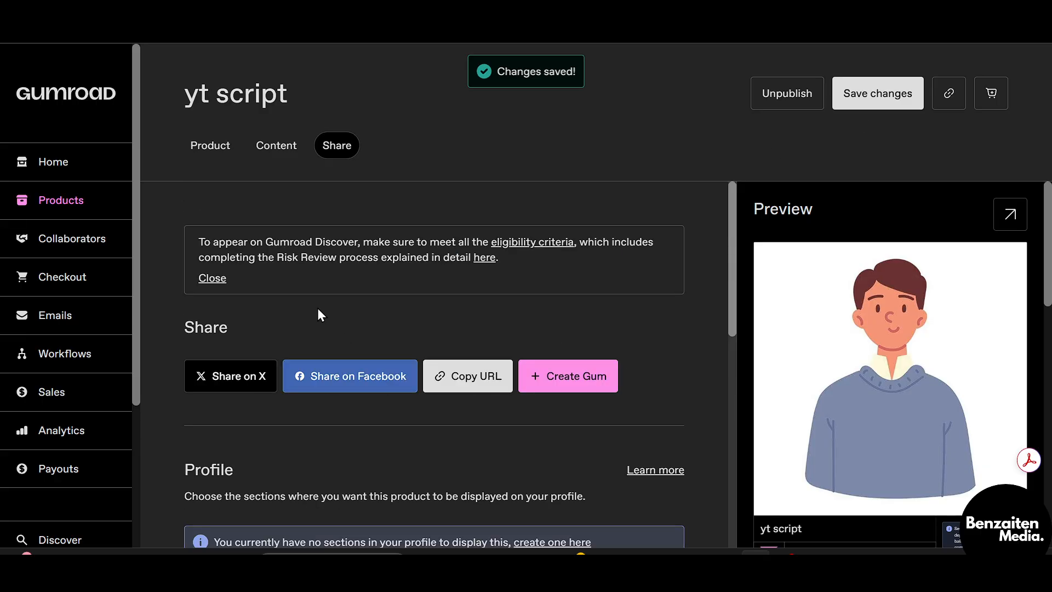